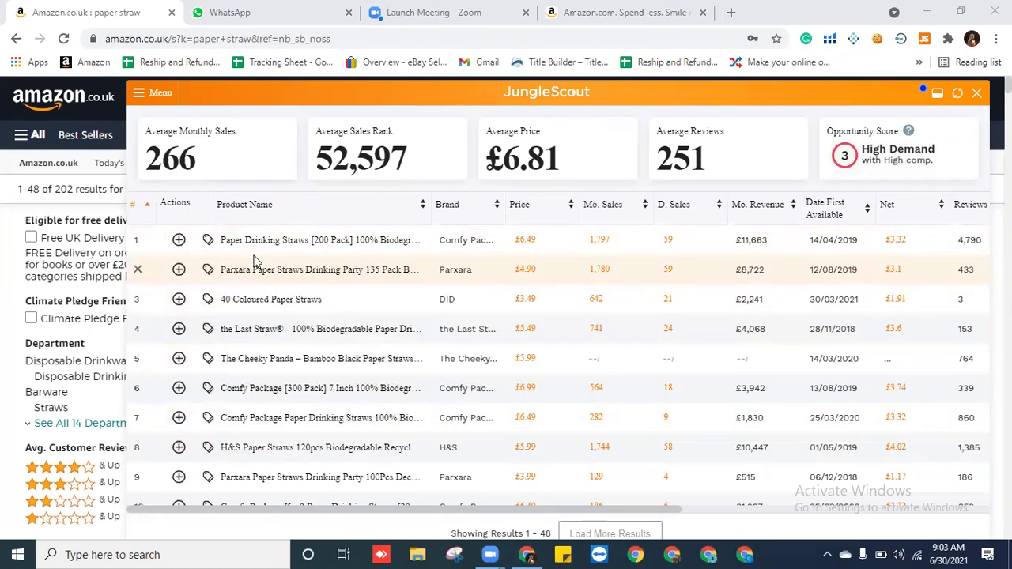
# Refresh the Jungle Scout data for the paper straw results
pyautogui.moveTo(245, 248)
pyautogui.click(958, 94)
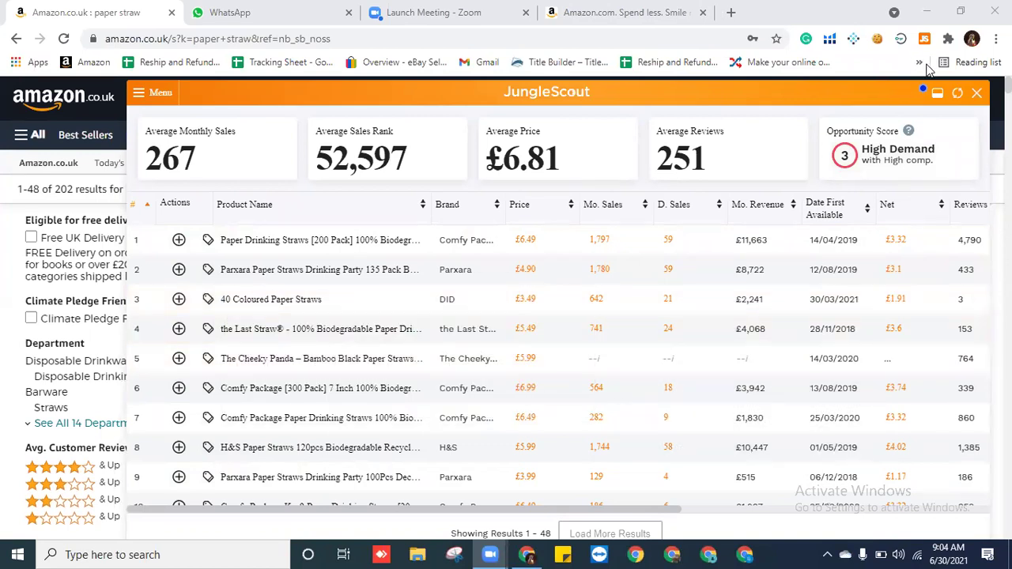
# Switch to the Amazon.com page, search for "wireless headphones" and look over the results
pyautogui.click(588, 6)
pyautogui.scroll(-3, 527, 388)
pyautogui.scroll(-4, 786, 355)
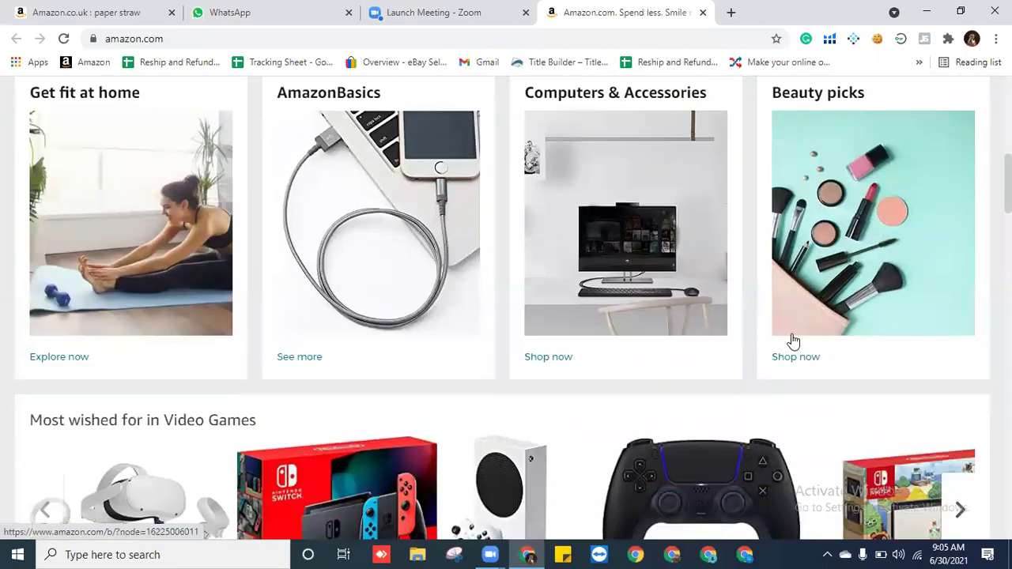
pyautogui.scroll(7, 771, 324)
pyautogui.click(234, 101)
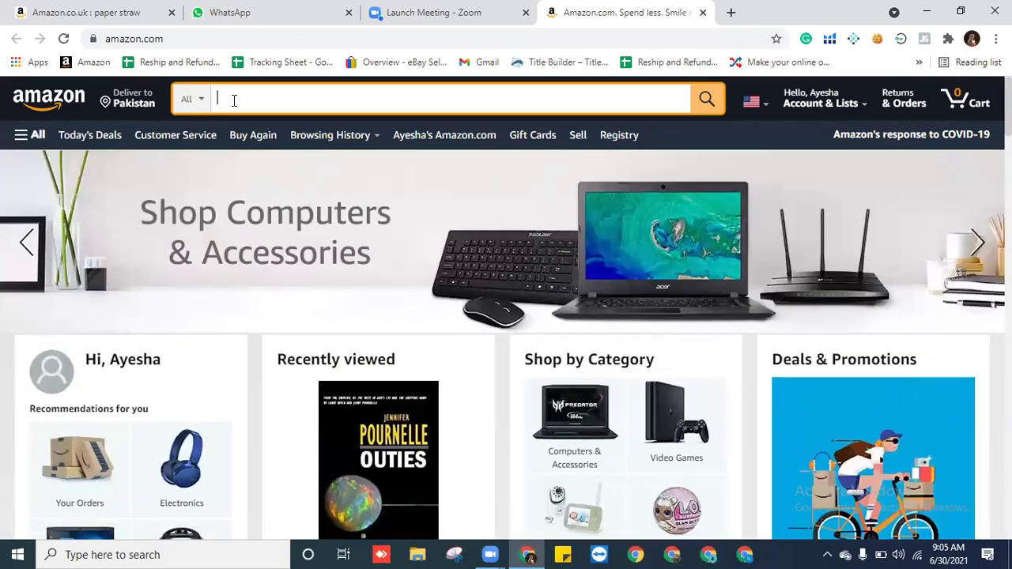
pyautogui.write('wireless hedap')
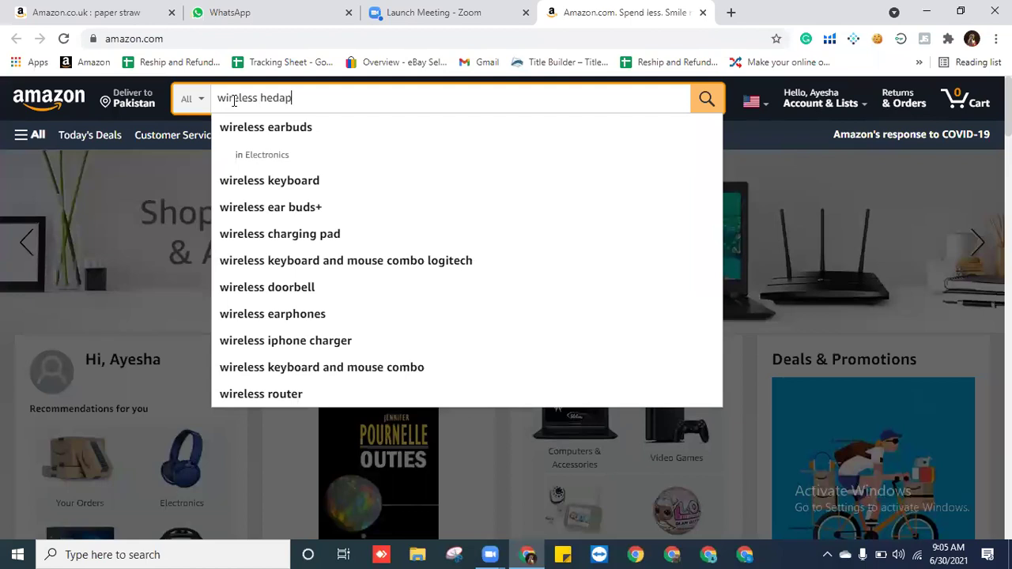
pyautogui.write('go')
pyautogui.press('BackSpace')
pyautogui.press('BackSpace')
pyautogui.press('BackSpace')
pyautogui.press('BackSpace')
pyautogui.write('eadphones')
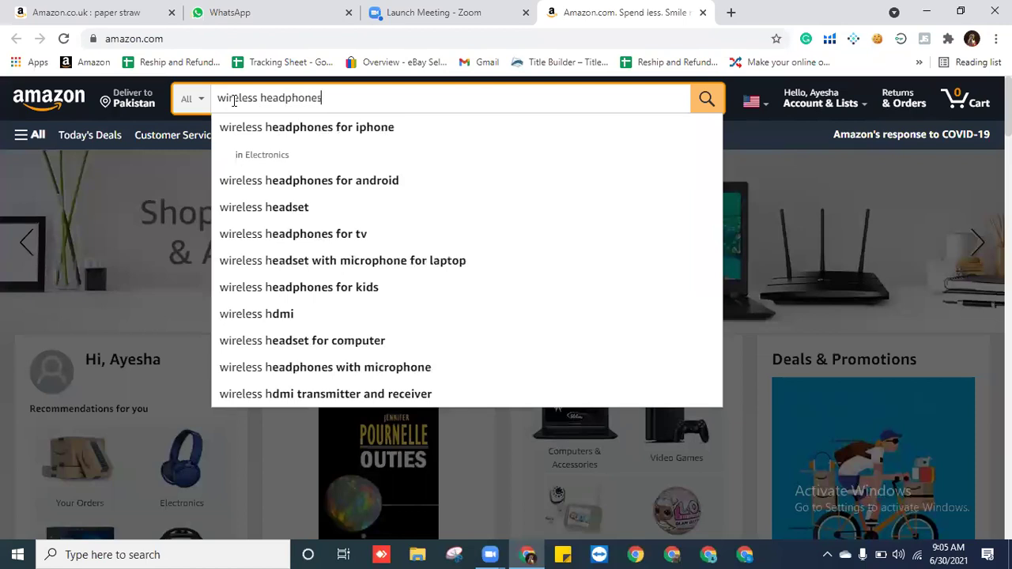
pyautogui.press('Return')
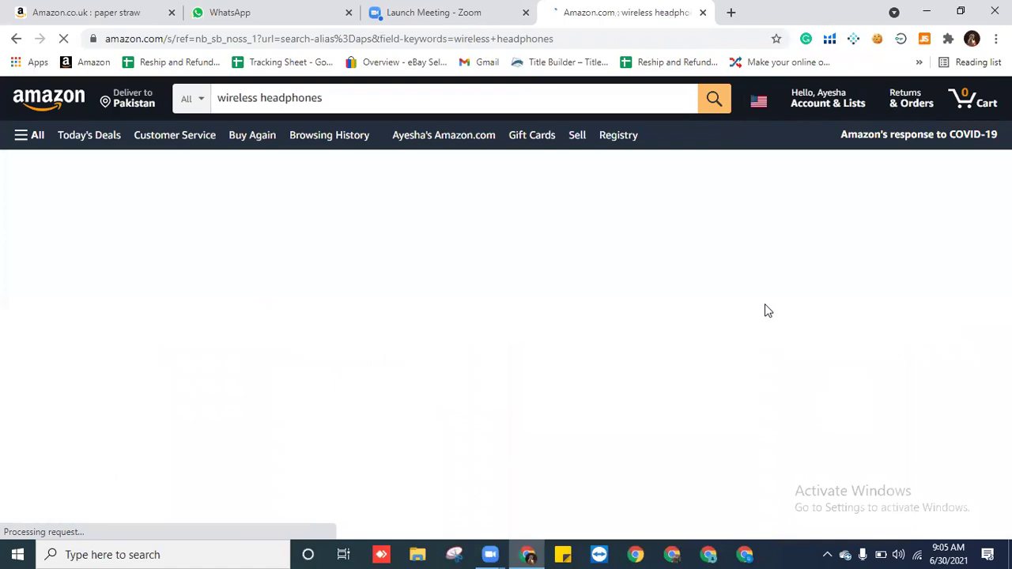
pyautogui.scroll(-3, 806, 350)
pyautogui.scroll(-8, 886, 369)
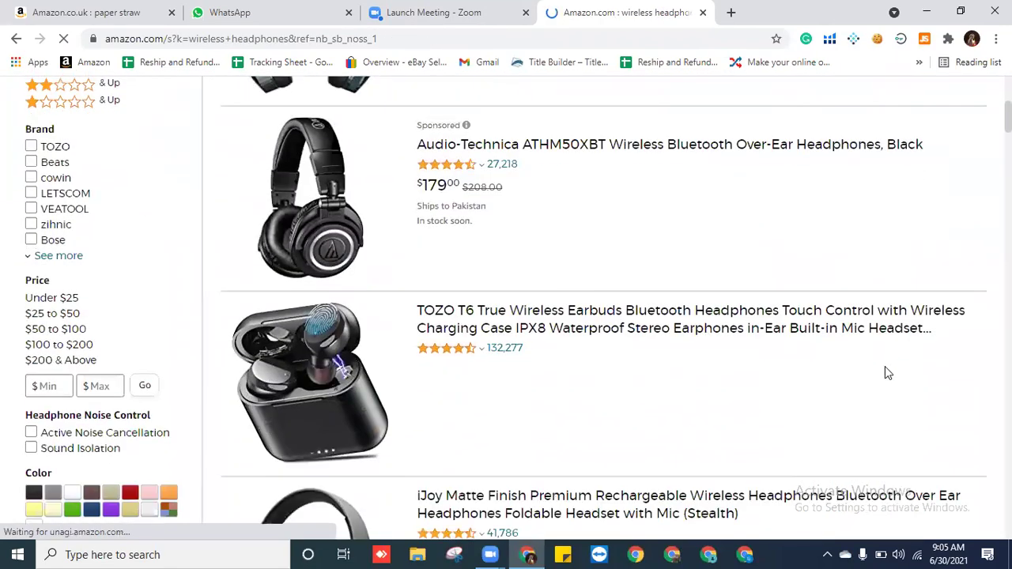
pyautogui.scroll(11, 862, 346)
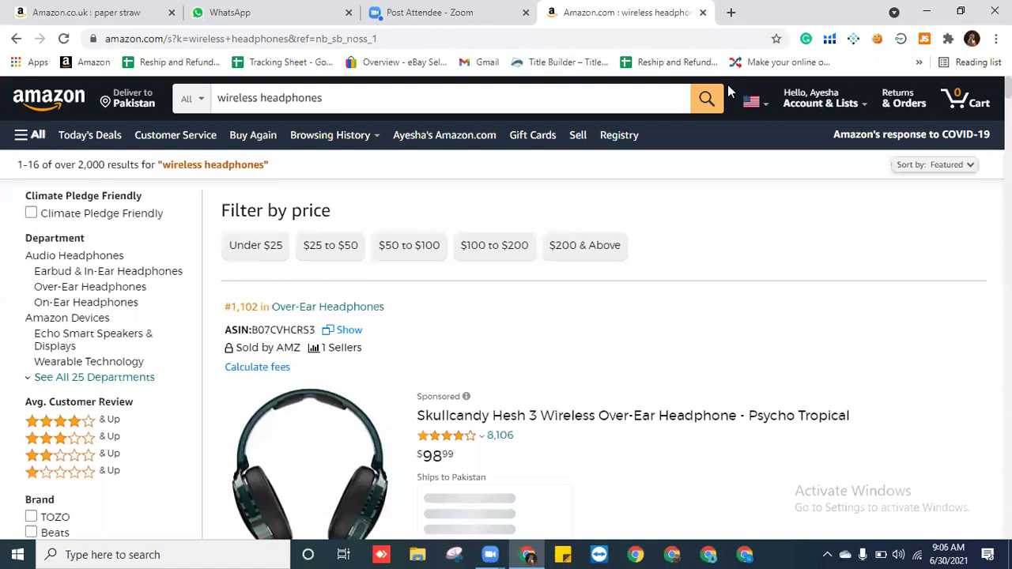
# Return to the Amazon.co.uk paper straw results and look through the product list in Jungle Scout
pyautogui.click(102, 11)
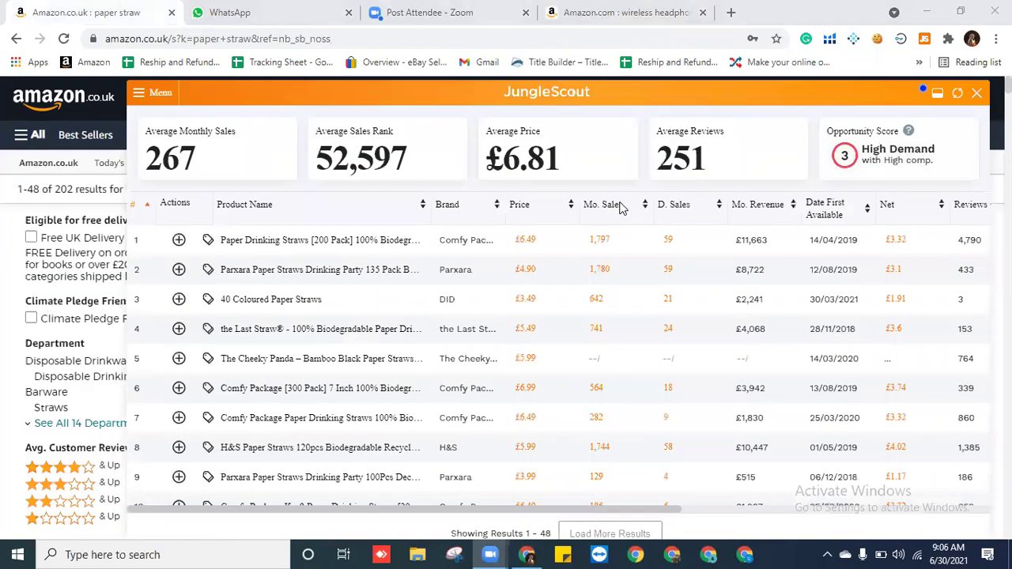
pyautogui.click(460, 298)
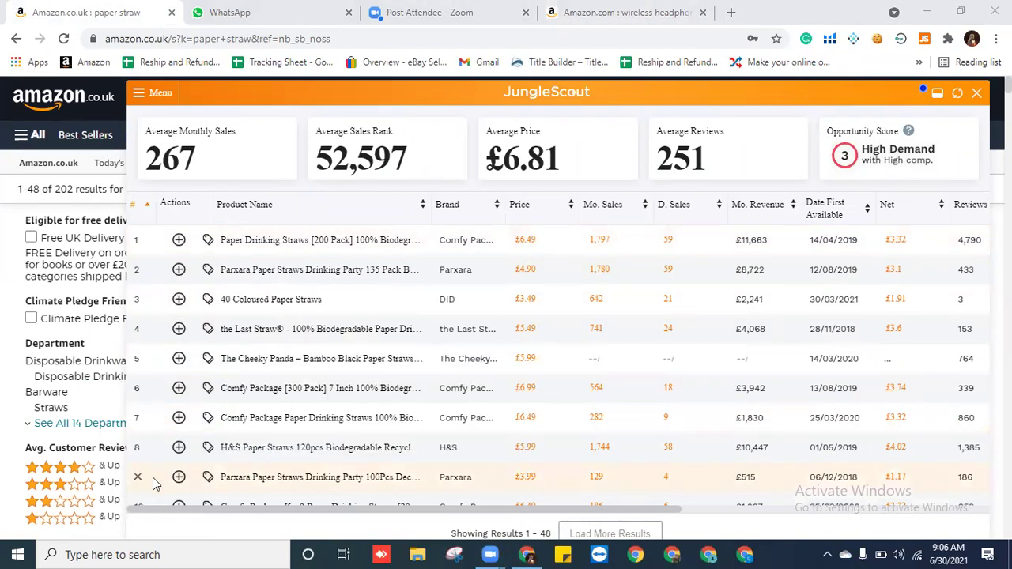
pyautogui.scroll(-1, 149, 496)
pyautogui.scroll(-2, 169, 483)
pyautogui.scroll(3, 561, 457)
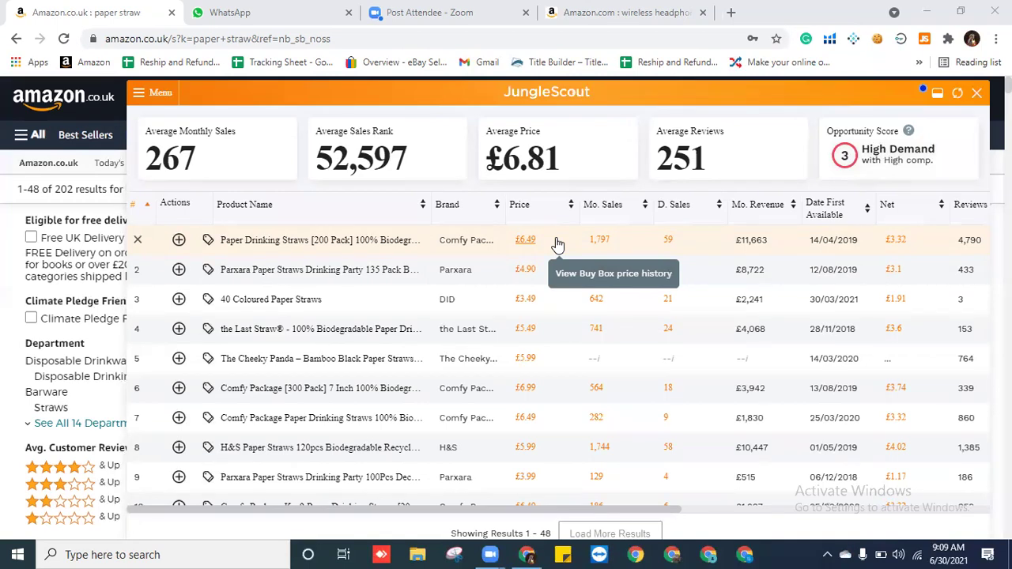
# Examine the first three products in the Jungle Scout table, including the rating, fees, rank, seller type, sellers and weight columns
pyautogui.moveTo(314, 249)
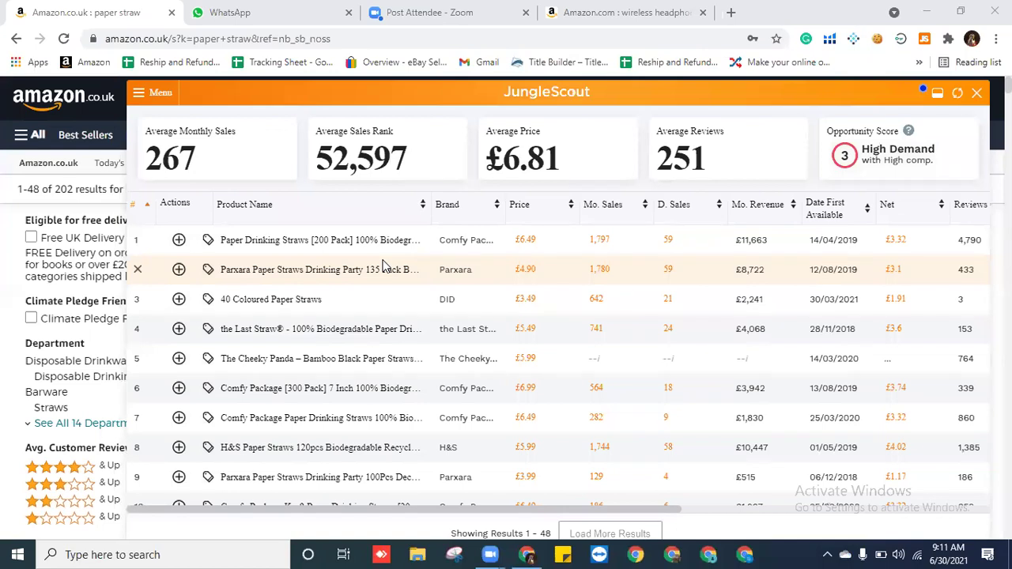
pyautogui.moveTo(385, 269)
pyautogui.moveTo(405, 307)
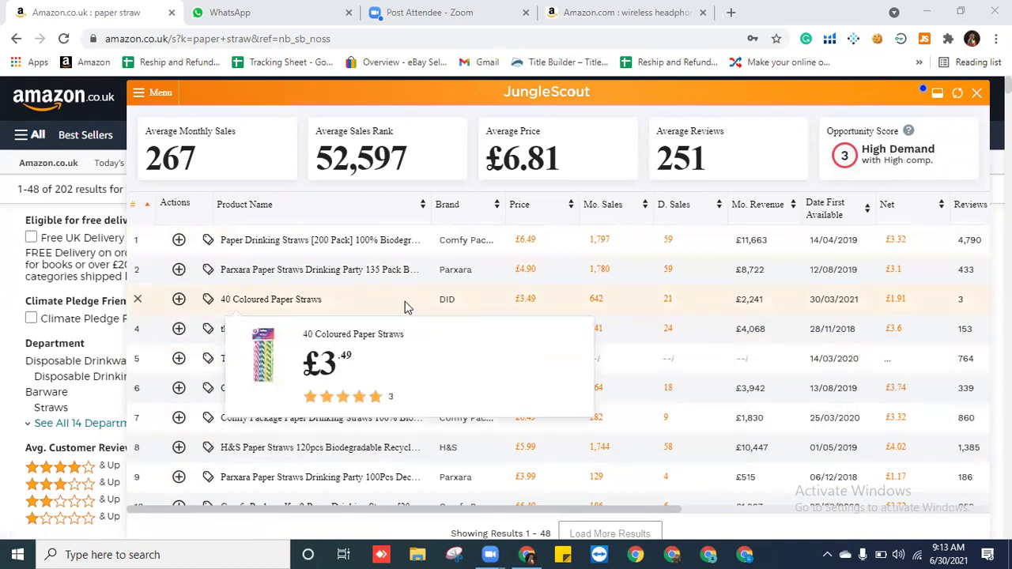
pyautogui.moveTo(351, 250)
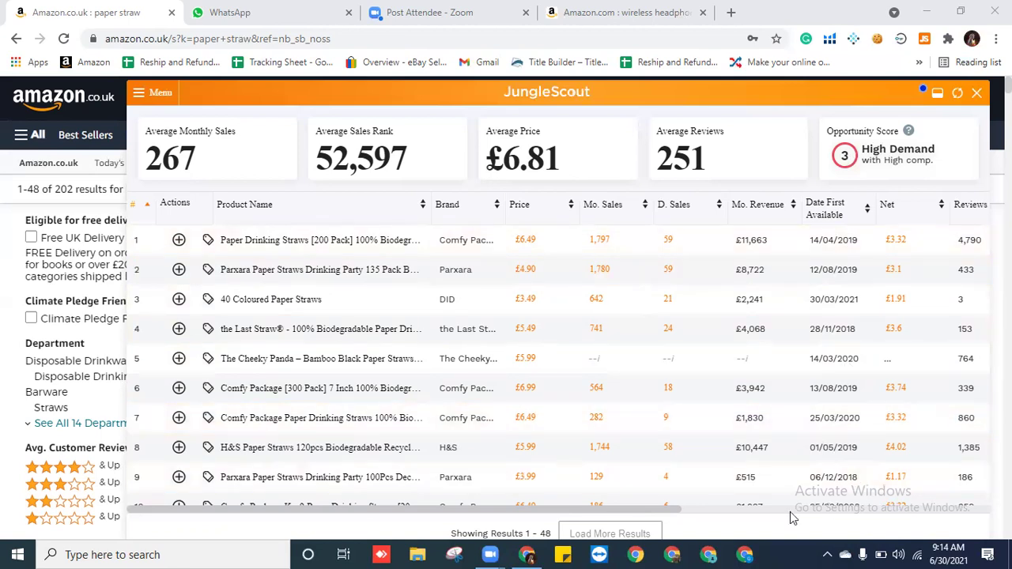
pyautogui.moveTo(790, 511); pyautogui.dragTo(887, 513)
pyautogui.click(887, 511)
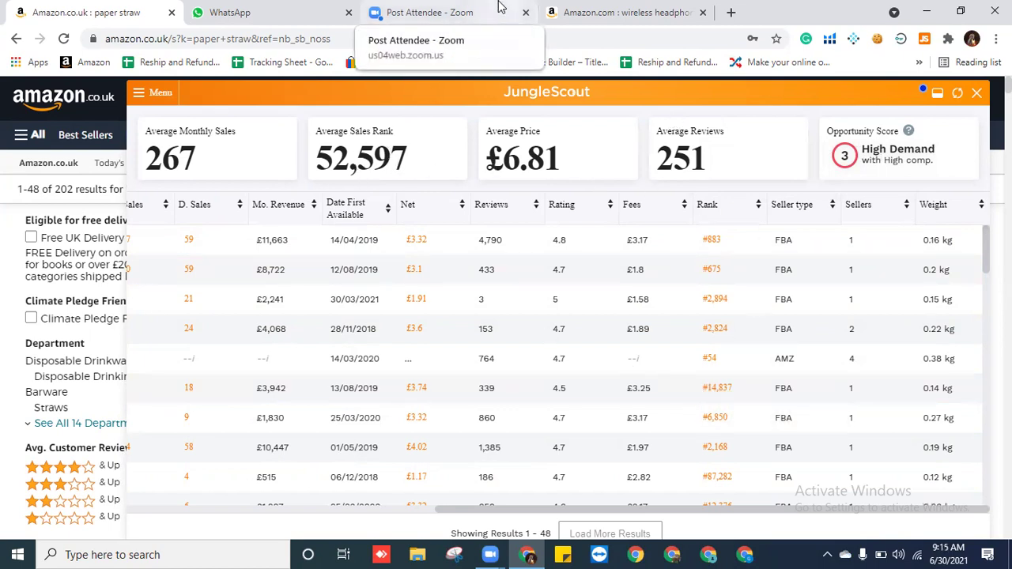
# Close the Jungle Scout table and look over the first paper straw listings on the results page
pyautogui.click(979, 94)
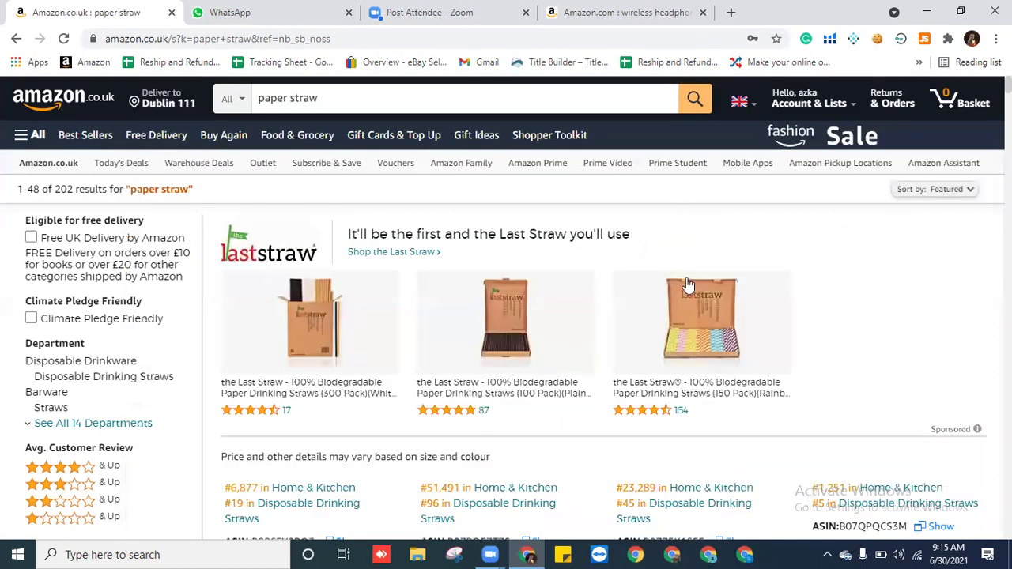
pyautogui.scroll(-5, 836, 369)
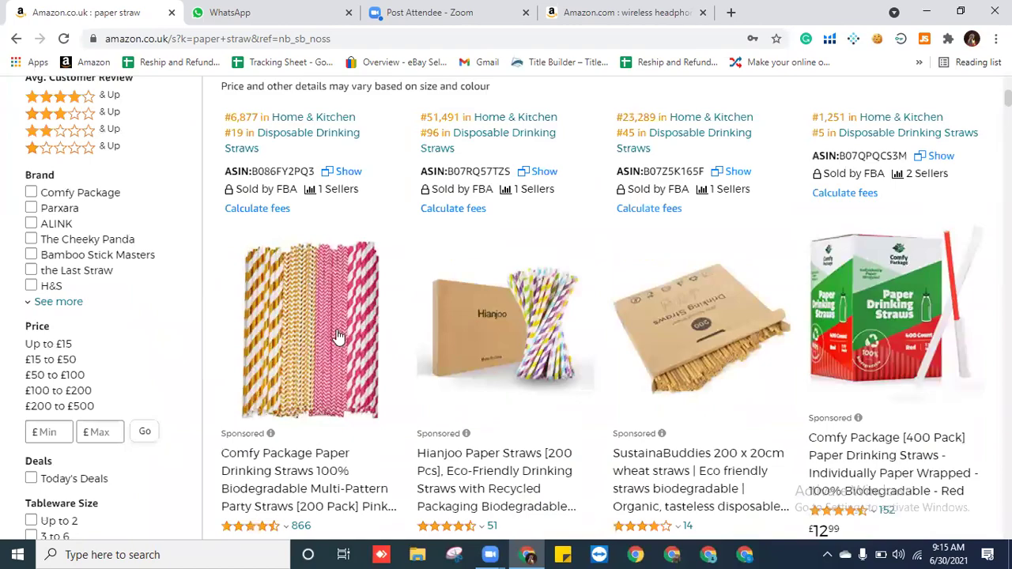
pyautogui.scroll(-3, 897, 359)
pyautogui.scroll(-5, 921, 362)
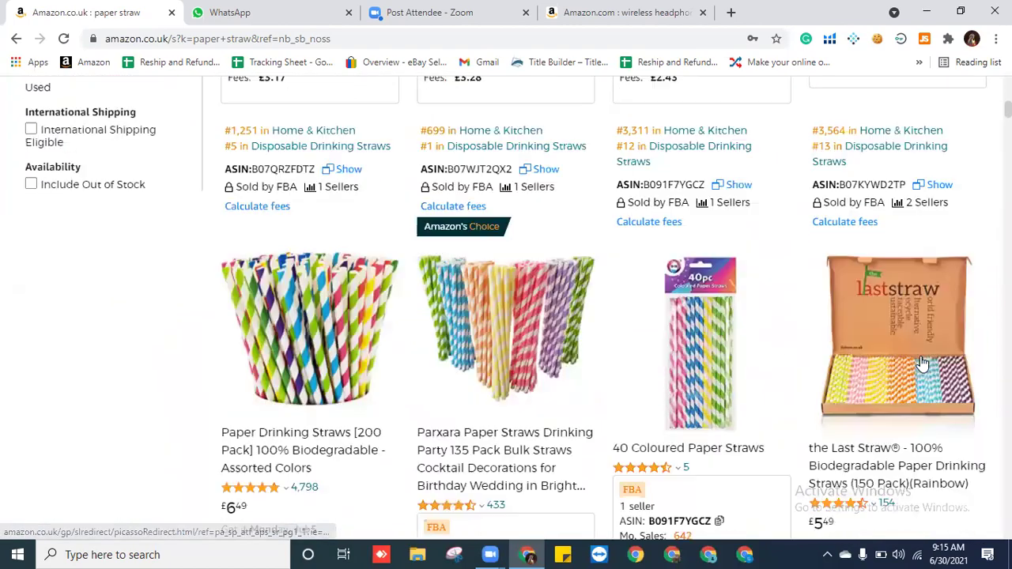
pyautogui.scroll(-2, 921, 362)
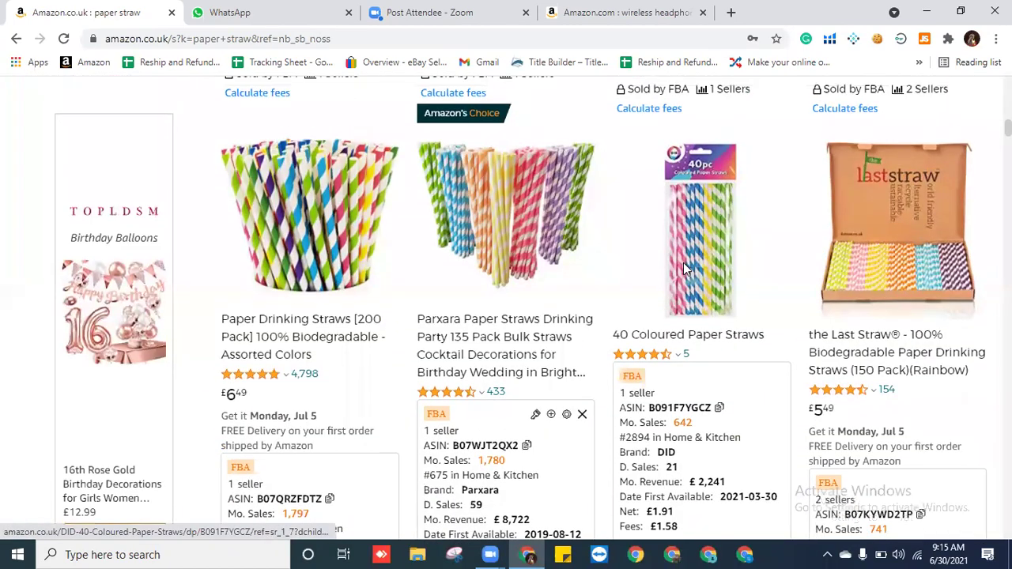
pyautogui.scroll(7, 685, 268)
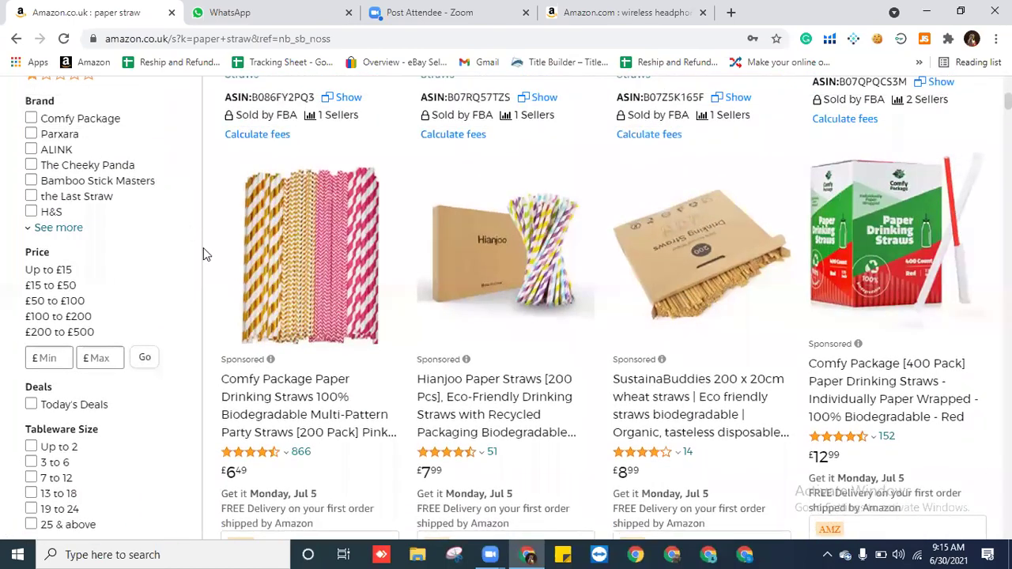
pyautogui.scroll(3, 528, 324)
pyautogui.scroll(2, 625, 323)
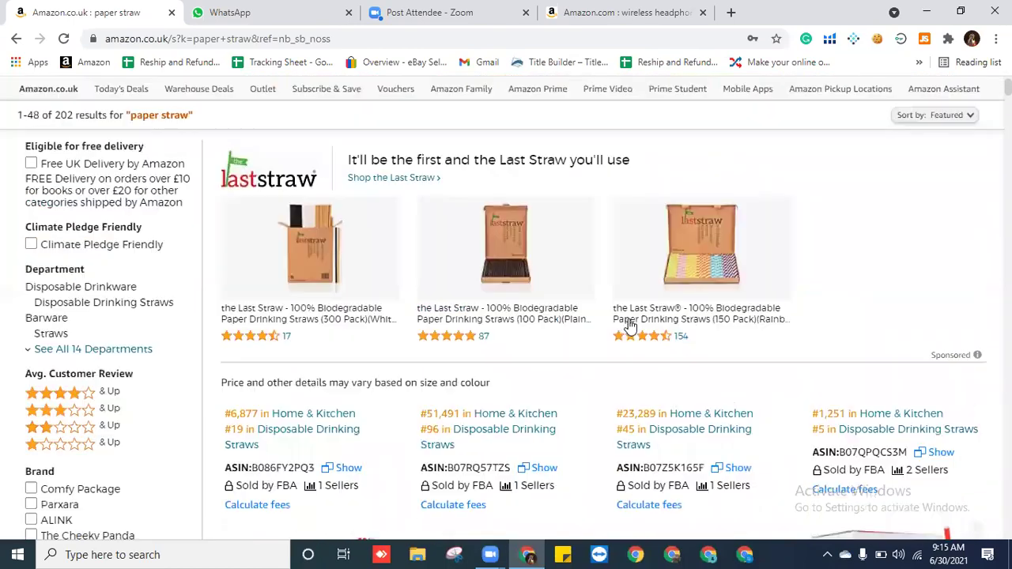
# Examine the seller type, monthly sales, revenue and fees shown under the sponsored and first organic paper straw listings
pyautogui.scroll(-5, 474, 364)
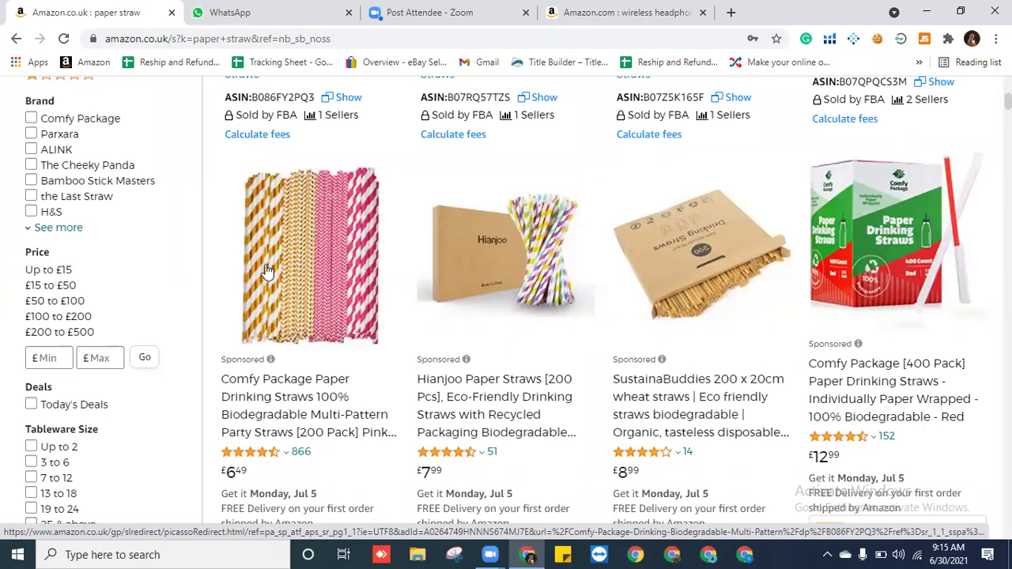
pyautogui.scroll(-3, 921, 374)
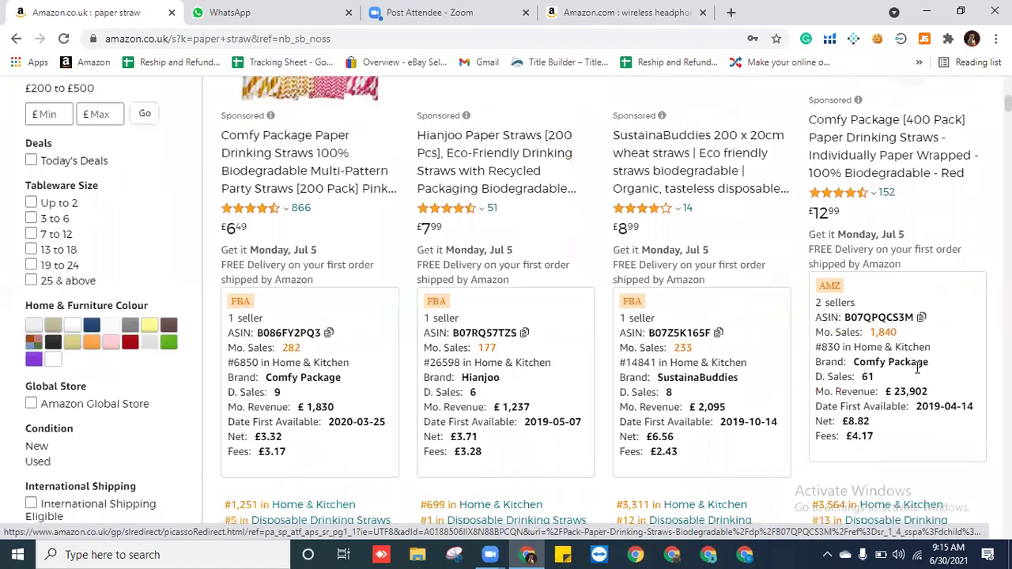
pyautogui.scroll(3, 920, 374)
pyautogui.scroll(-5, 905, 347)
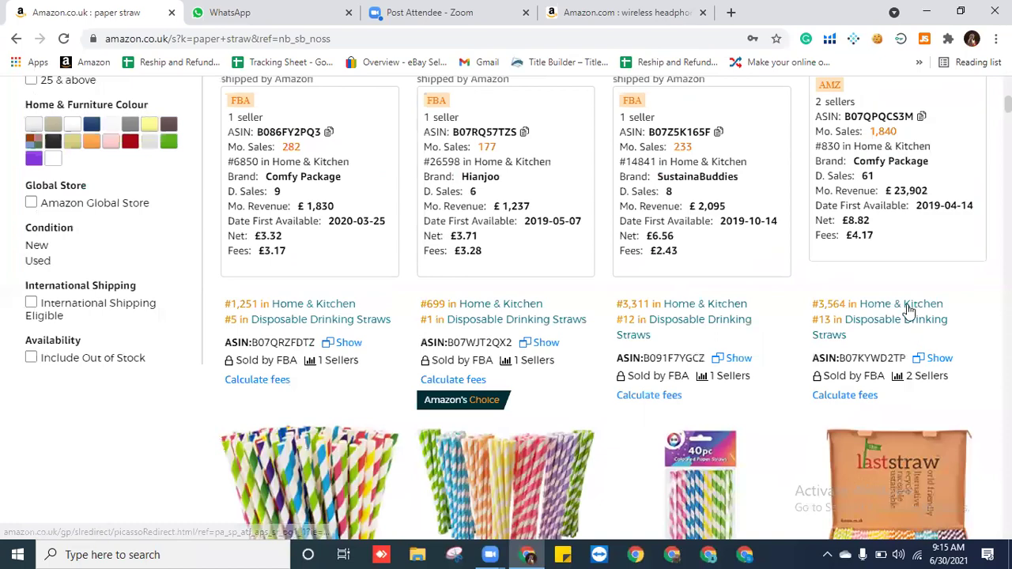
pyautogui.scroll(-4, 910, 313)
pyautogui.scroll(-4, 765, 375)
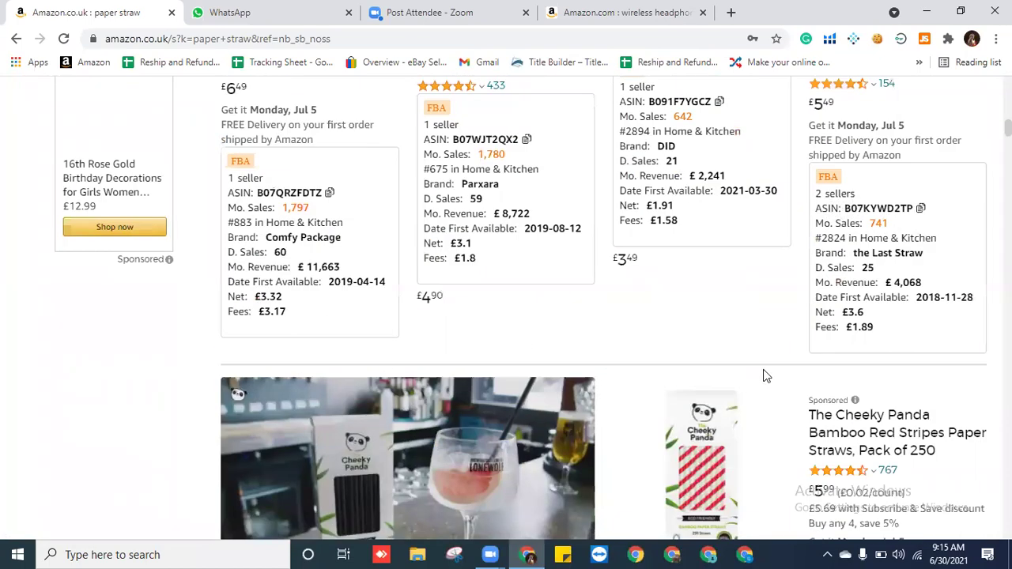
pyautogui.scroll(-8, 764, 375)
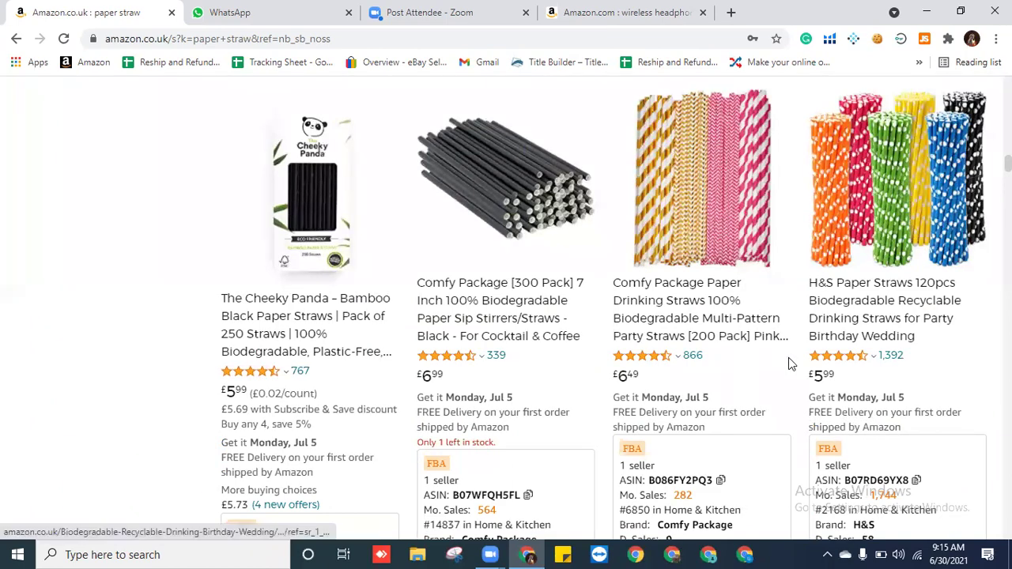
pyautogui.scroll(-2, 800, 364)
pyautogui.scroll(-4, 804, 361)
pyautogui.scroll(-4, 506, 237)
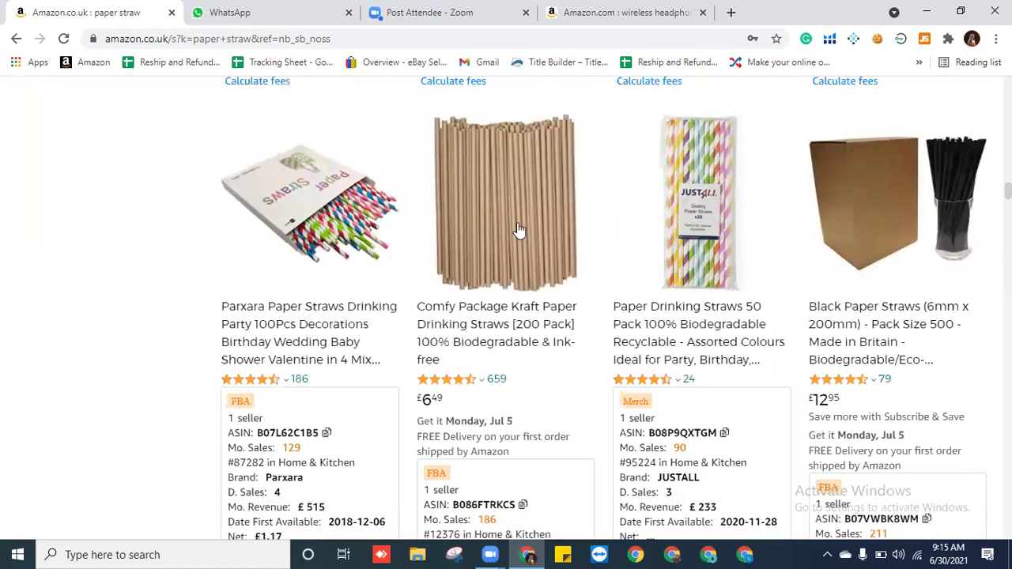
# Compare the sales rank, seller count, brand and net figures of the paper straw listings further down the results
pyautogui.scroll(-7, 897, 344)
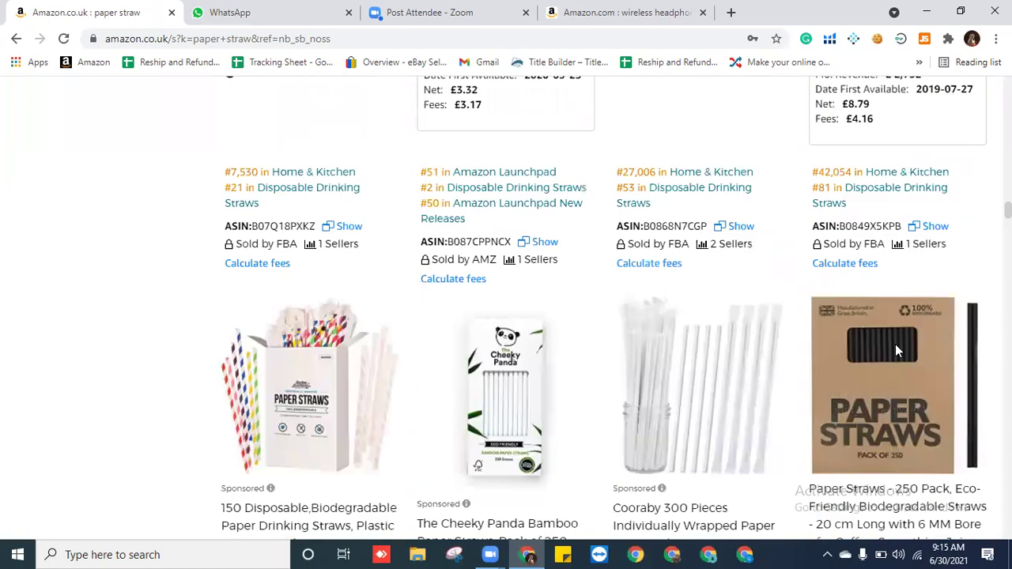
pyautogui.scroll(-3, 893, 351)
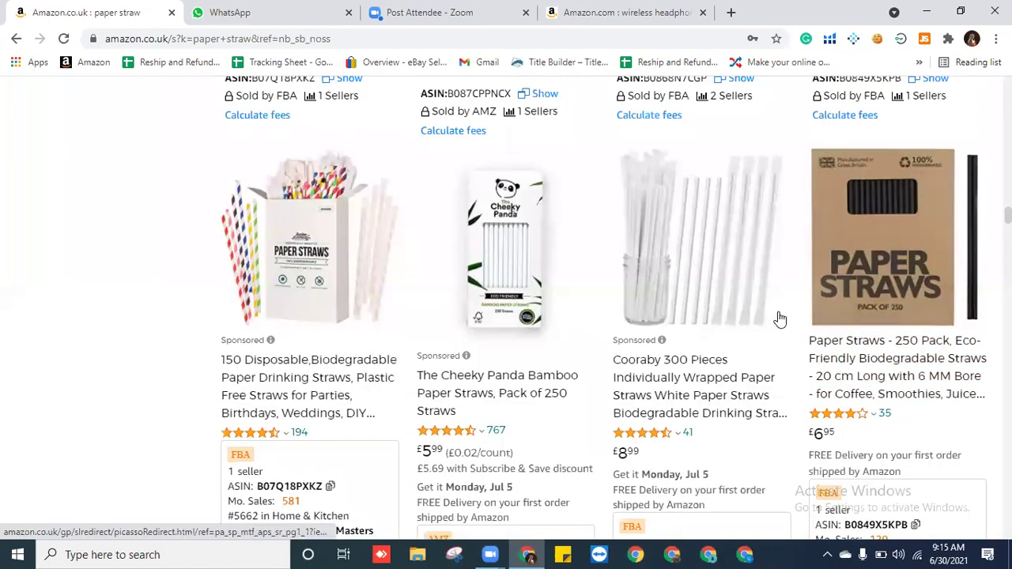
pyautogui.scroll(-3, 781, 326)
pyautogui.scroll(-6, 782, 326)
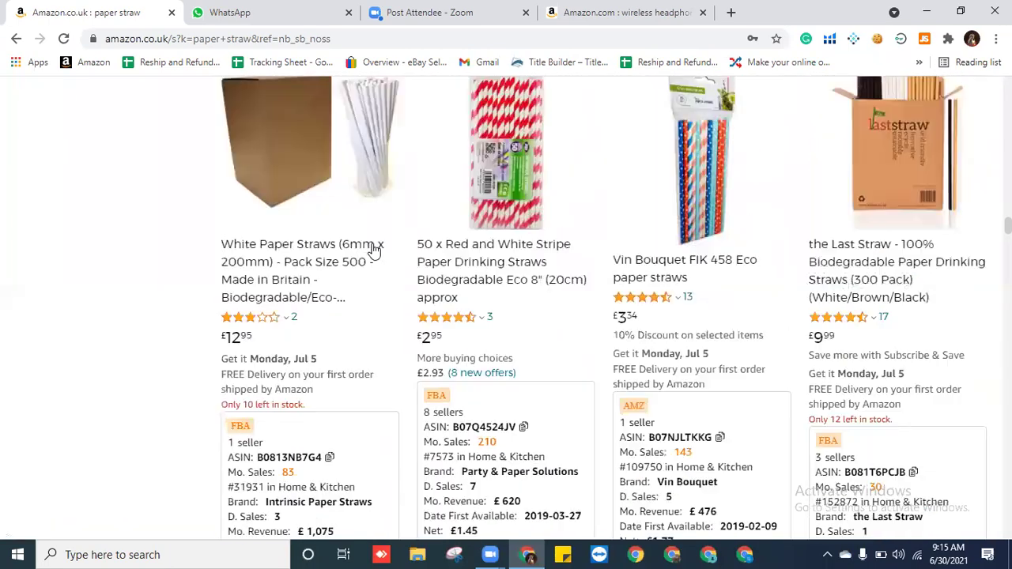
pyautogui.scroll(1, 372, 251)
pyautogui.scroll(2, 372, 250)
pyautogui.scroll(-5, 808, 364)
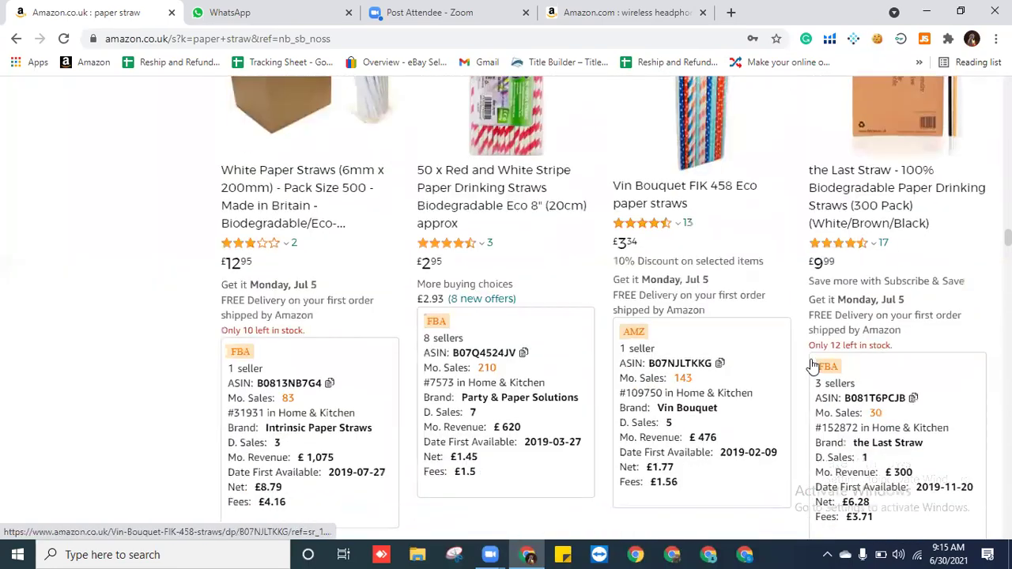
pyautogui.scroll(-1, 810, 364)
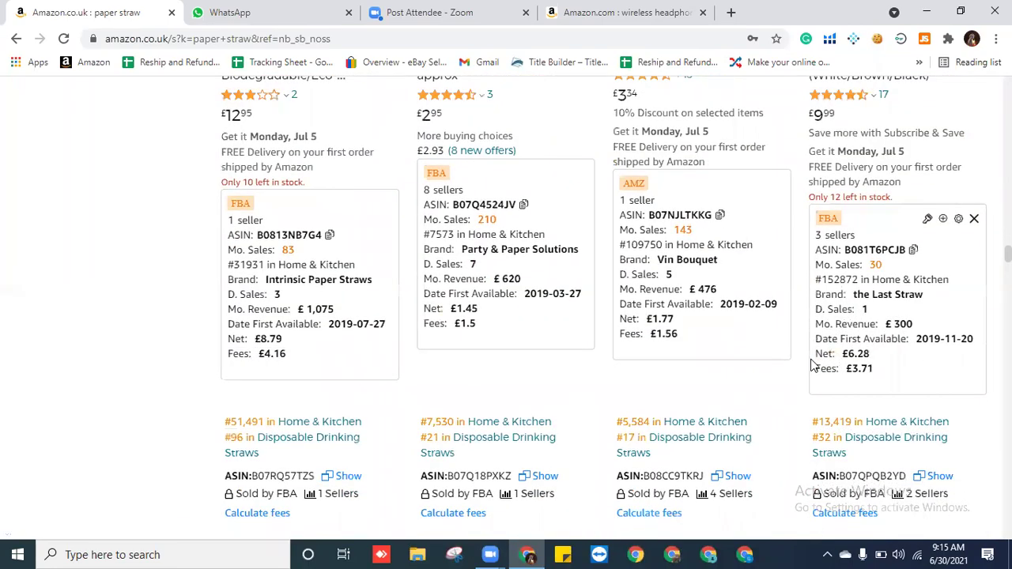
pyautogui.scroll(4, 811, 360)
pyautogui.scroll(-14, 628, 318)
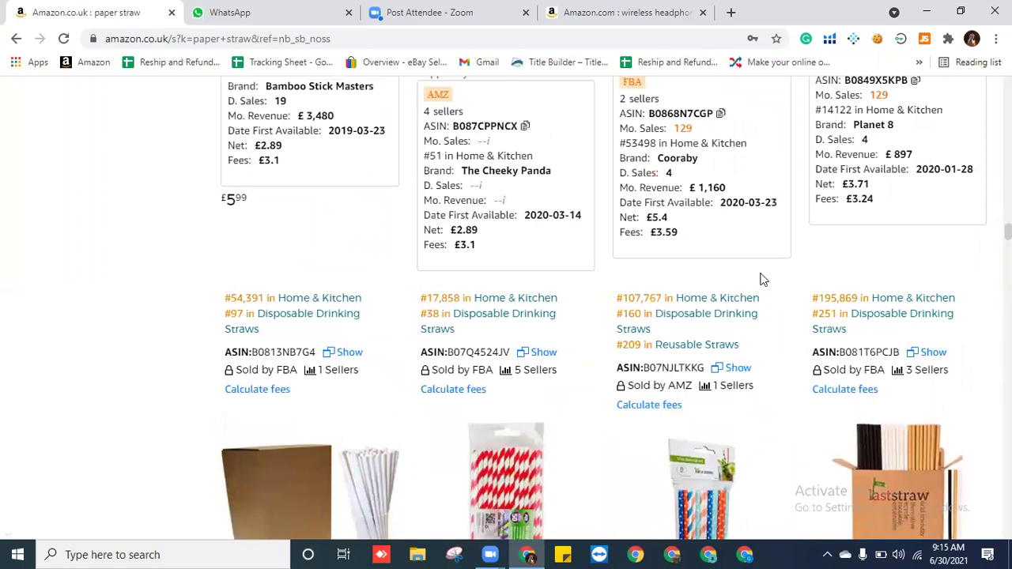
pyautogui.scroll(4, 809, 293)
pyautogui.scroll(10, 809, 293)
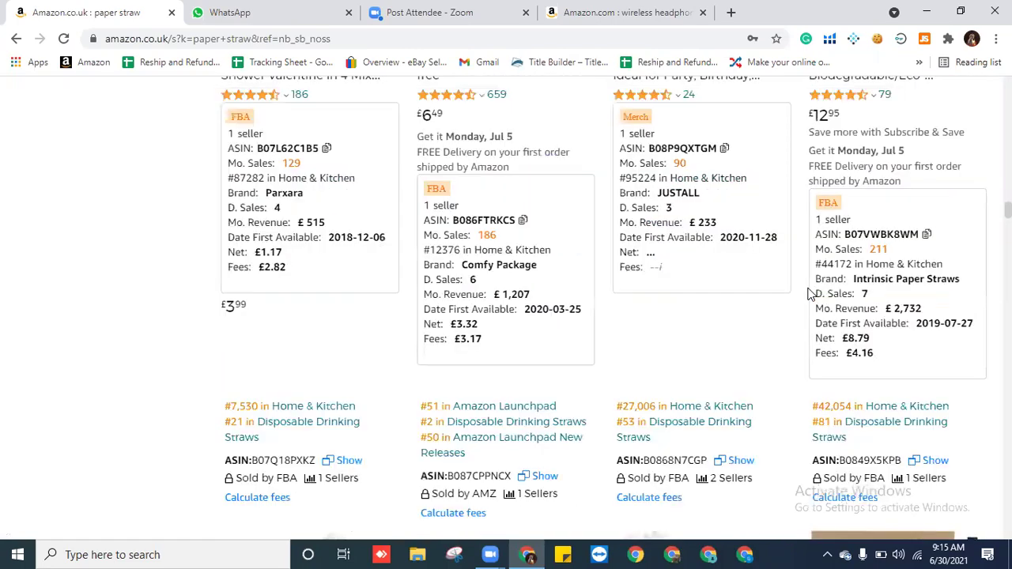
pyautogui.scroll(4, 810, 294)
pyautogui.scroll(-16, 808, 294)
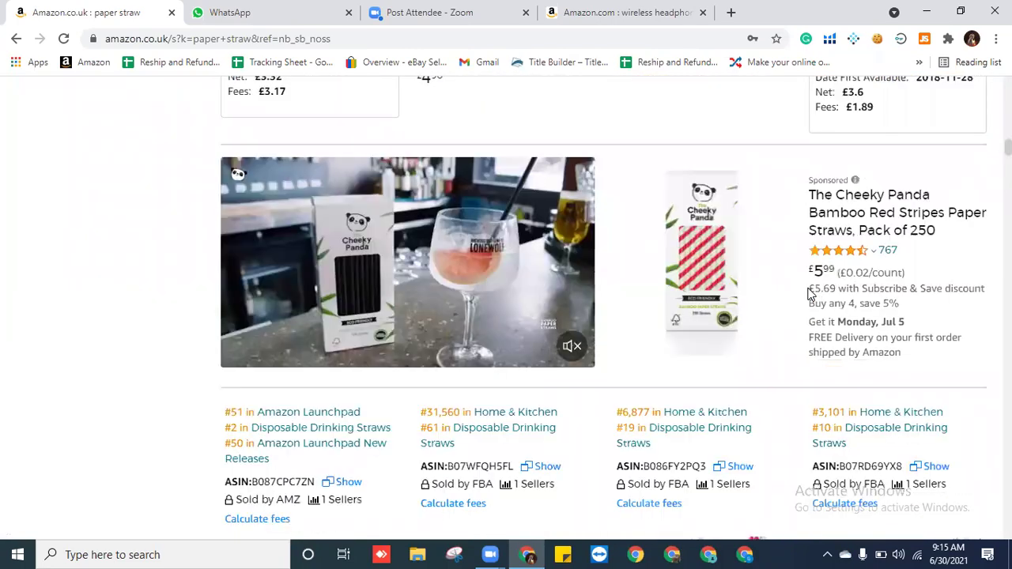
# Review the first row of sponsored paper straw listings again, comparing their reviews, prices, monthly sales and launch dates
pyautogui.scroll(4, 808, 292)
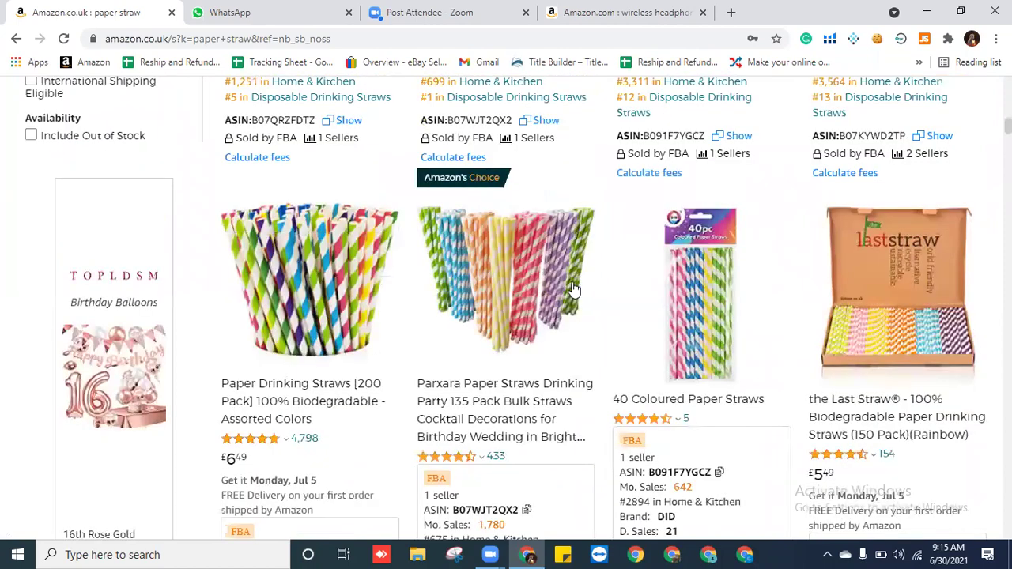
pyautogui.scroll(1, 801, 319)
pyautogui.scroll(3, 802, 316)
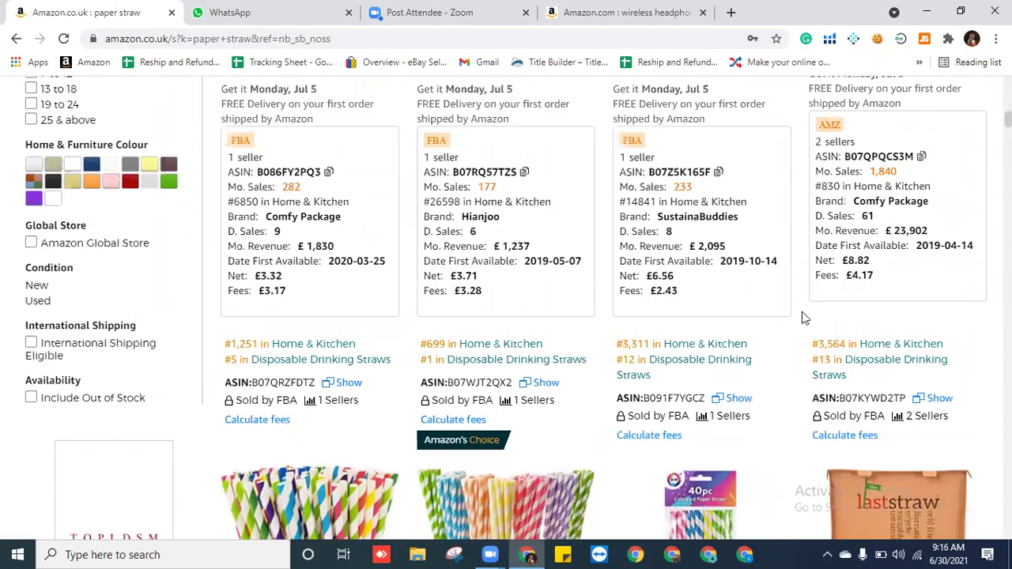
pyautogui.scroll(7, 805, 315)
pyautogui.scroll(3, 854, 300)
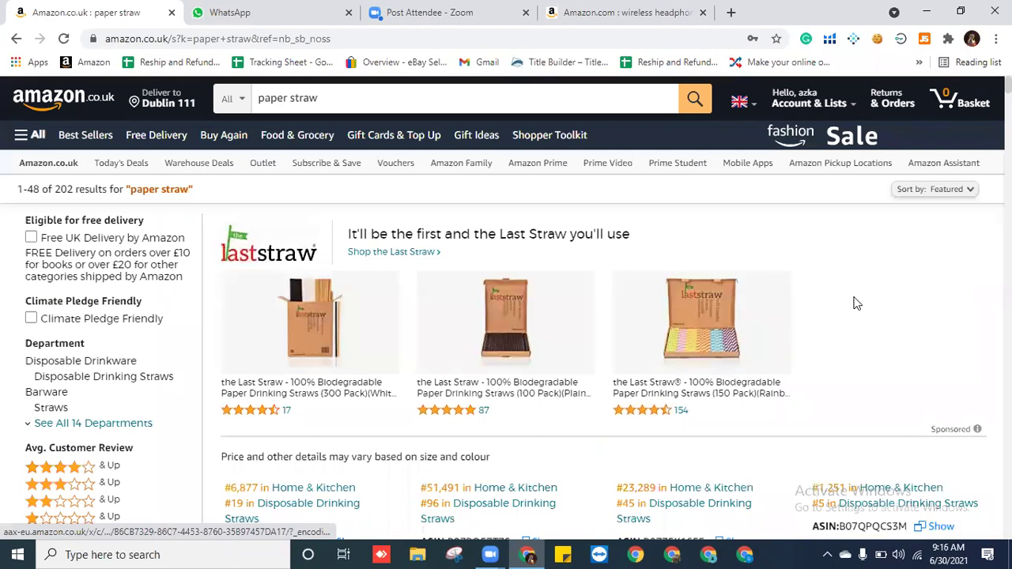
pyautogui.scroll(-4, 866, 316)
pyautogui.scroll(-2, 700, 285)
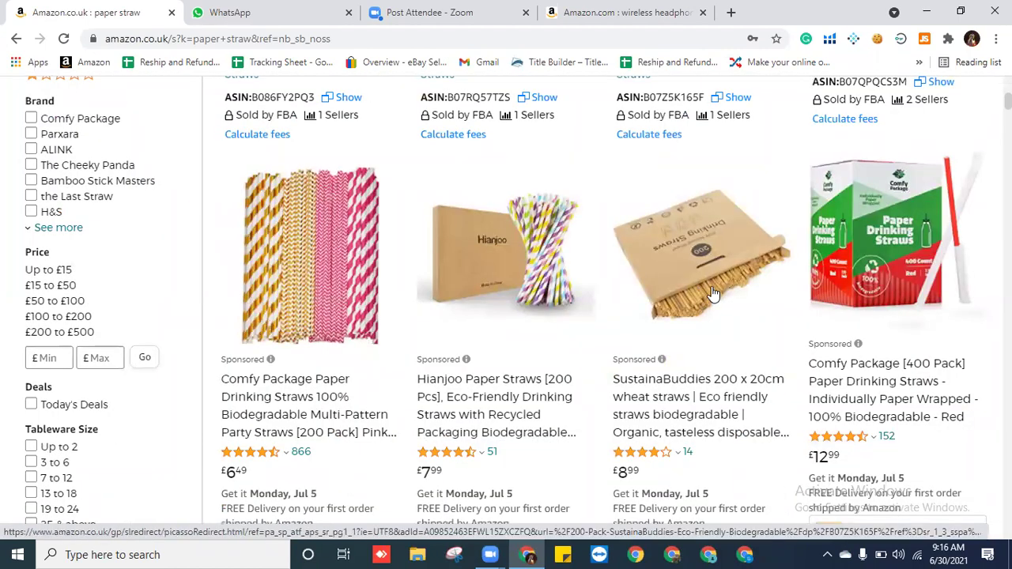
pyautogui.scroll(-1, 770, 381)
pyautogui.scroll(-2, 767, 364)
pyautogui.scroll(1, 763, 340)
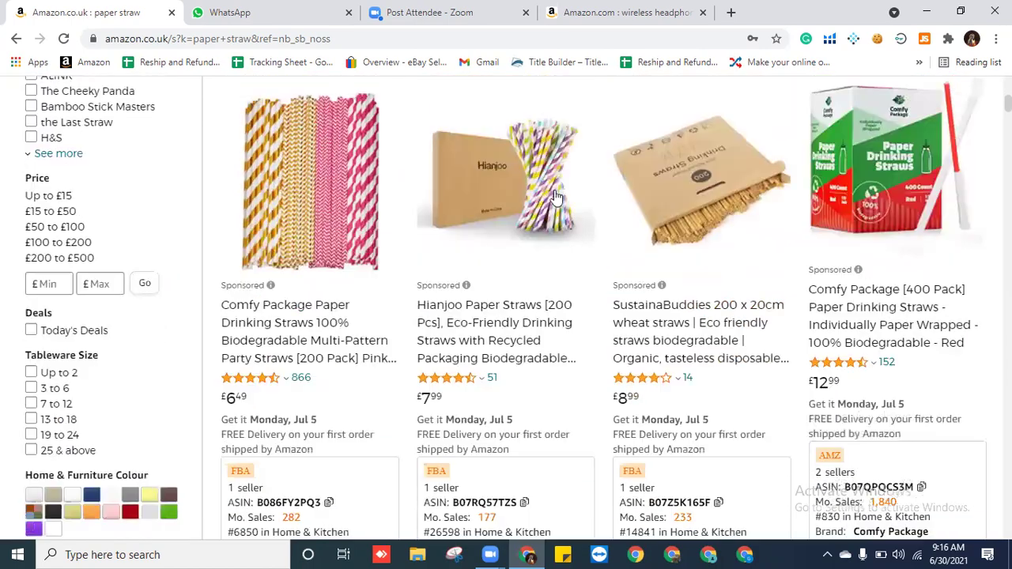
pyautogui.scroll(-3, 771, 355)
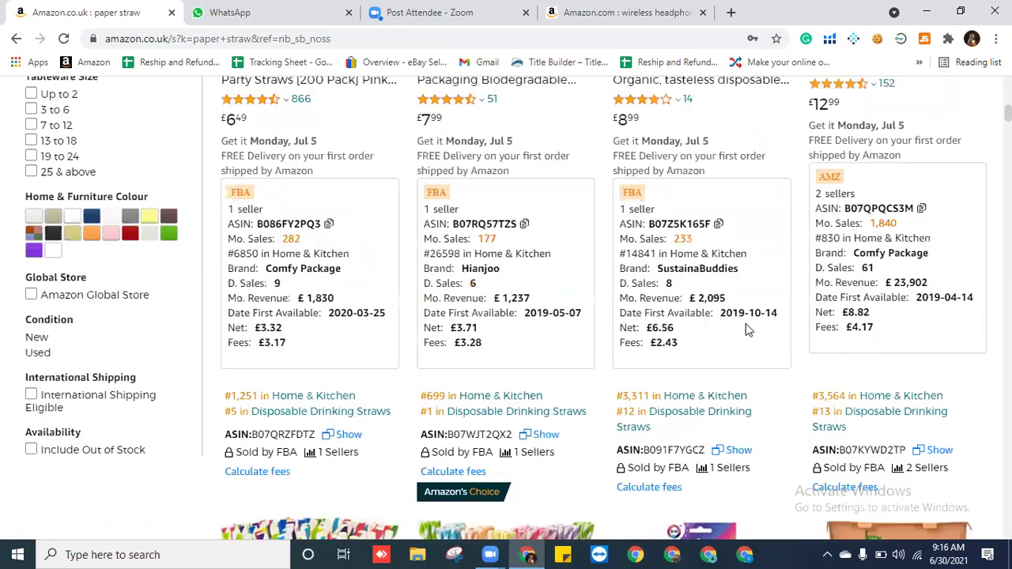
pyautogui.scroll(2, 499, 247)
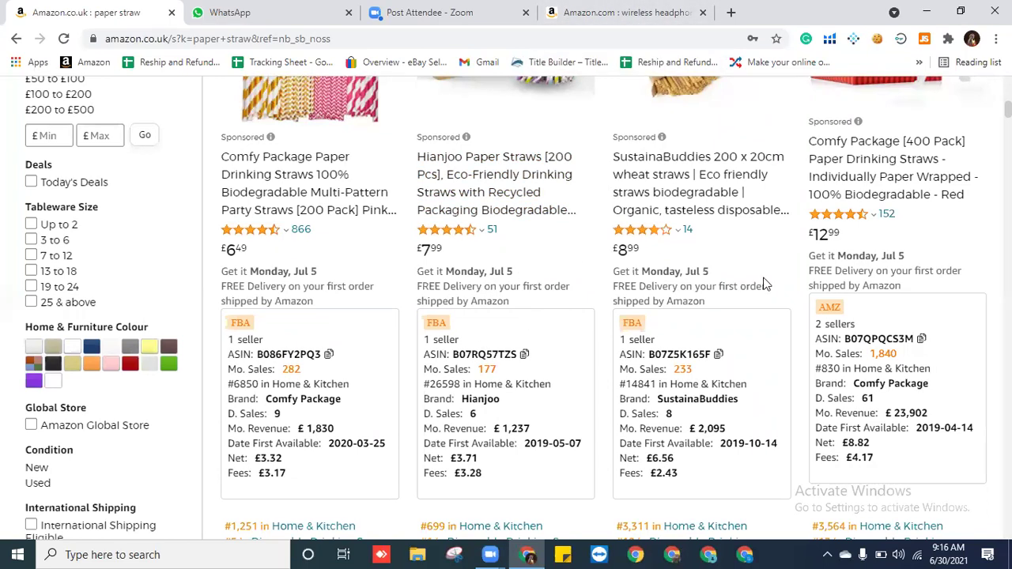
pyautogui.scroll(2, 764, 284)
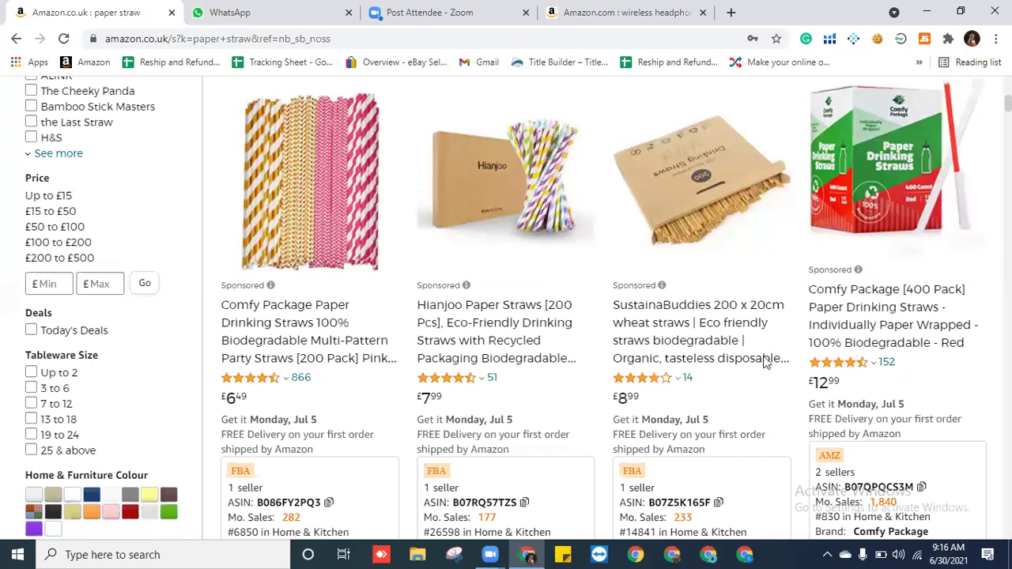
# Compare the organic paper straw listings with the sponsored row, focusing on the Comfy Package 400 Pack's seller type, sales and revenue
pyautogui.scroll(-5, 808, 352)
pyautogui.scroll(-4, 839, 362)
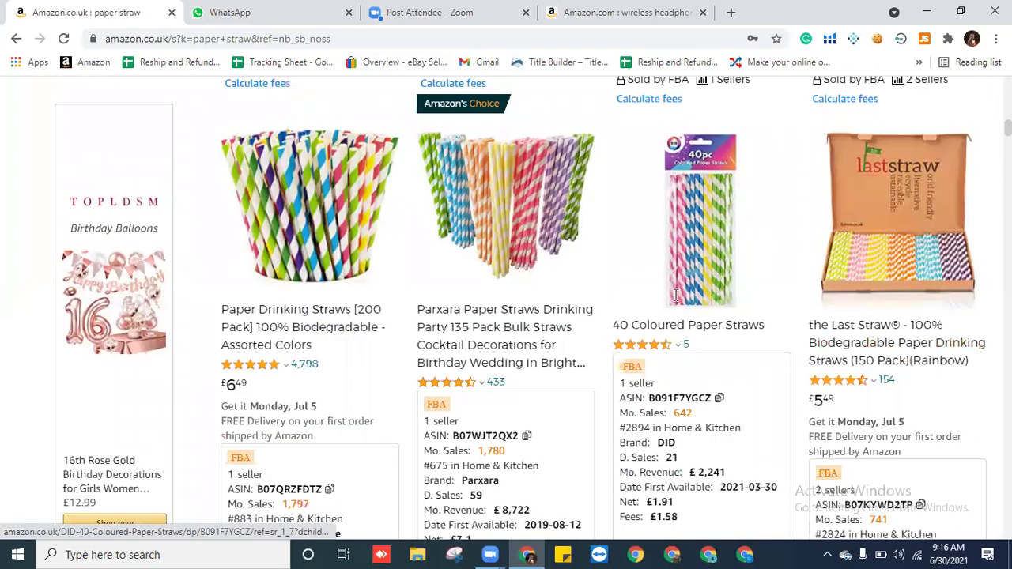
pyautogui.scroll(7, 674, 294)
pyautogui.scroll(2, 534, 231)
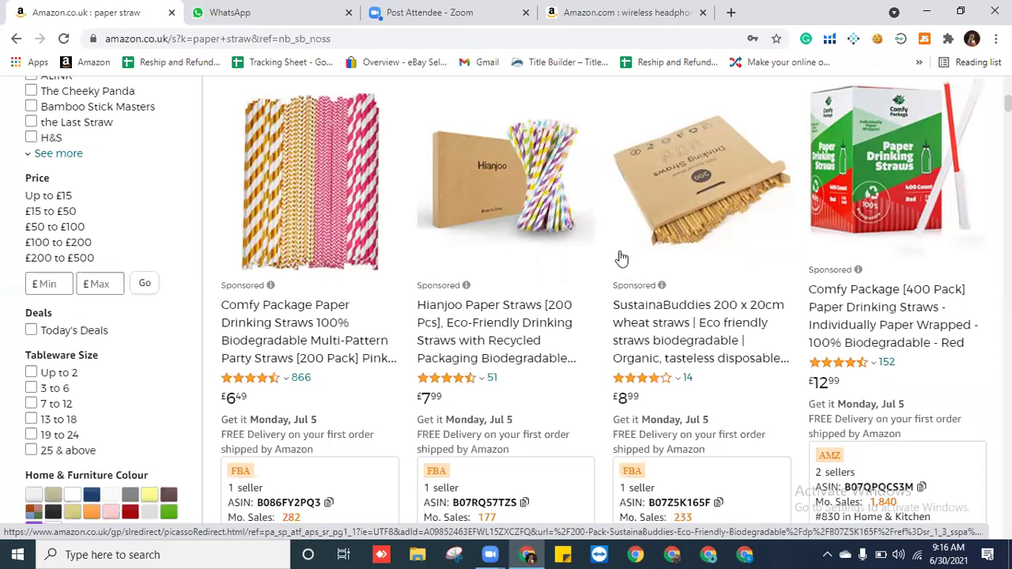
pyautogui.scroll(-2, 708, 330)
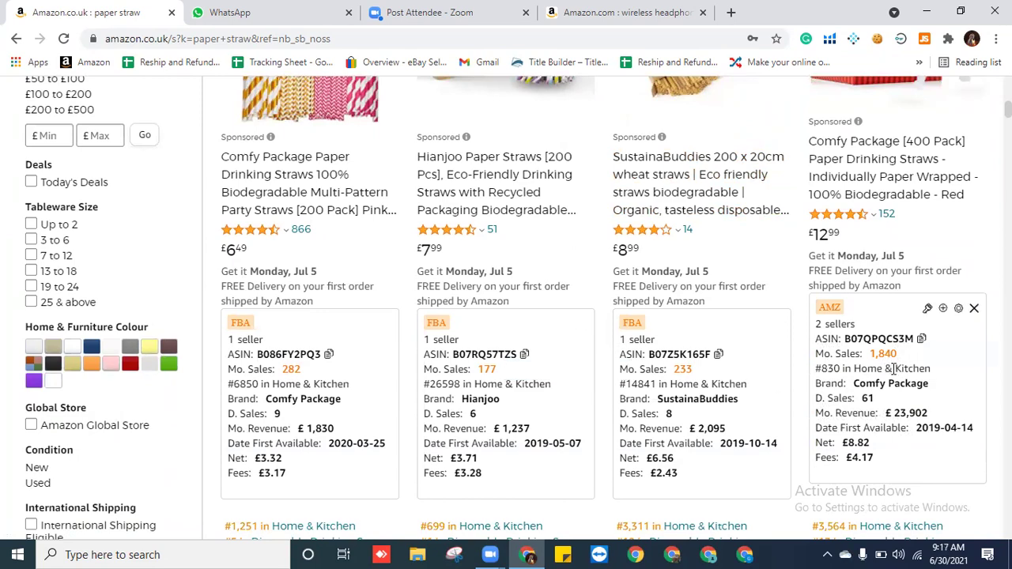
pyautogui.scroll(2, 926, 388)
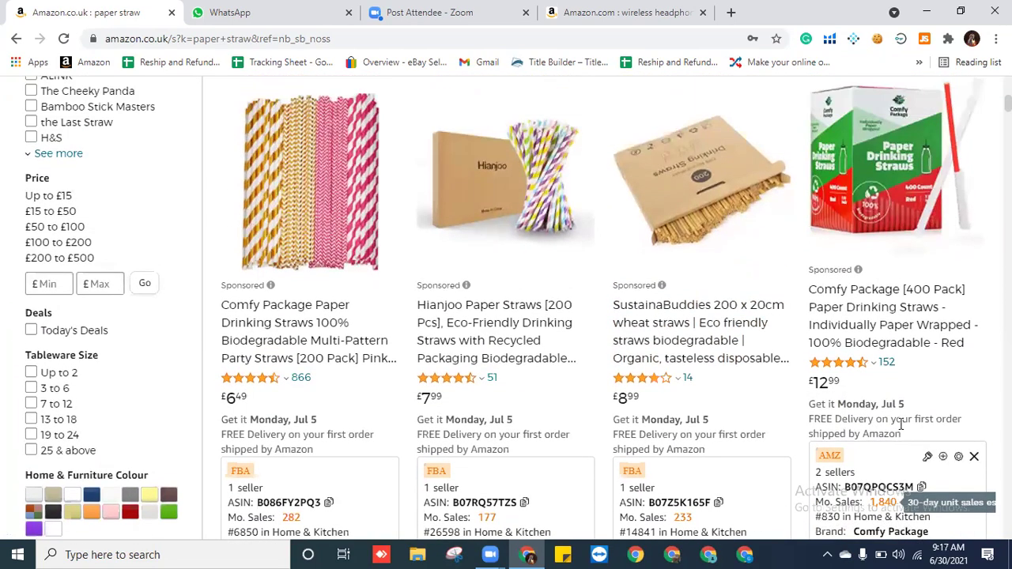
pyautogui.scroll(-2, 947, 392)
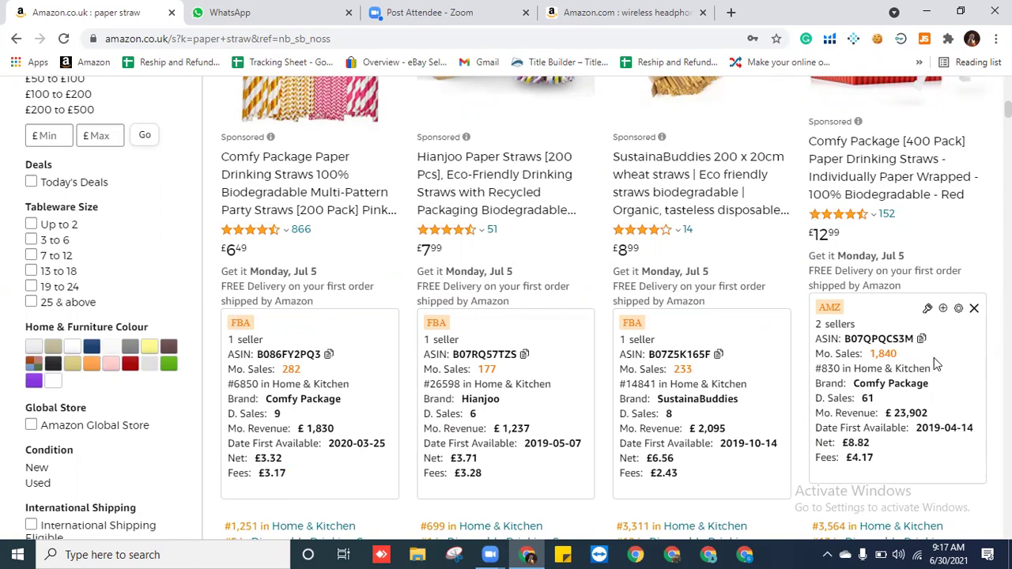
pyautogui.scroll(3, 921, 357)
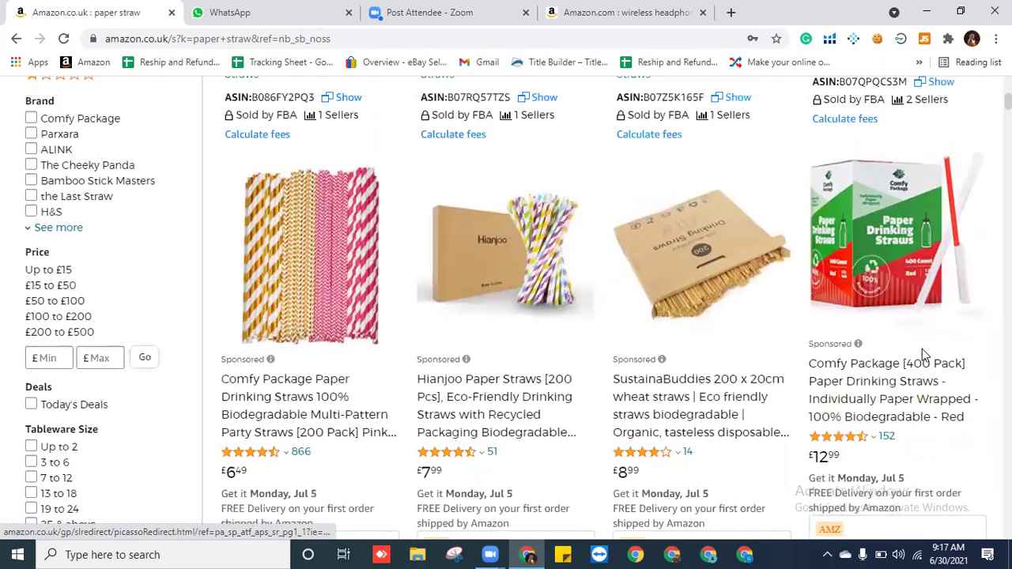
pyautogui.scroll(-3, 921, 354)
pyautogui.scroll(3, 463, 342)
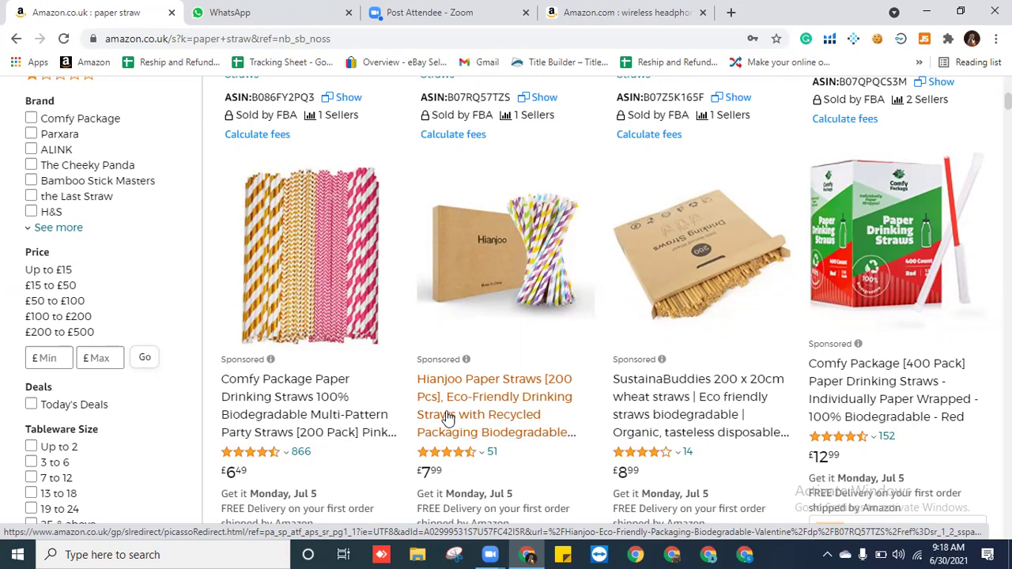
# Replace the paper straw search with a search for "muffin tray"
pyautogui.scroll(5, 522, 316)
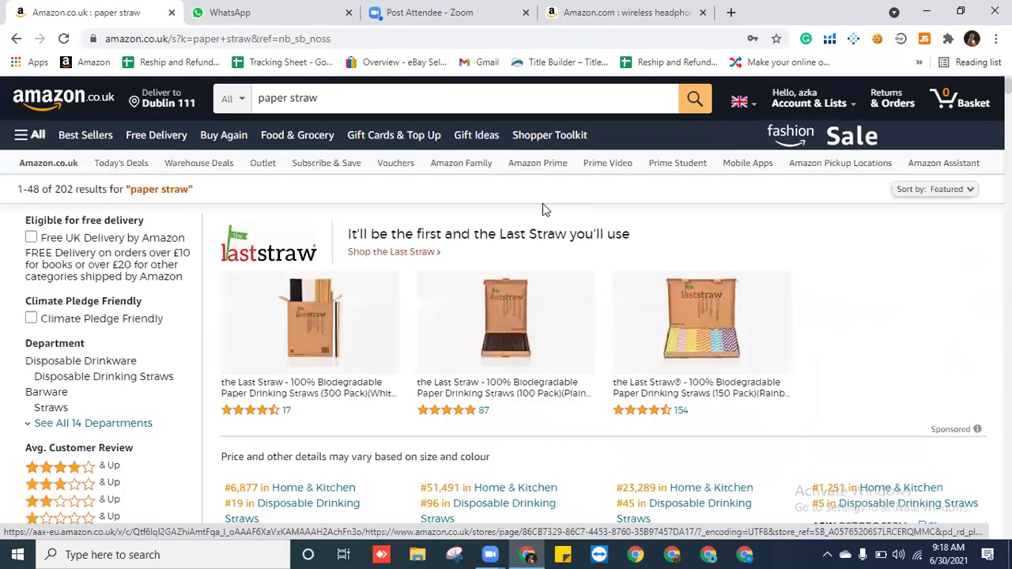
pyautogui.click(336, 101)
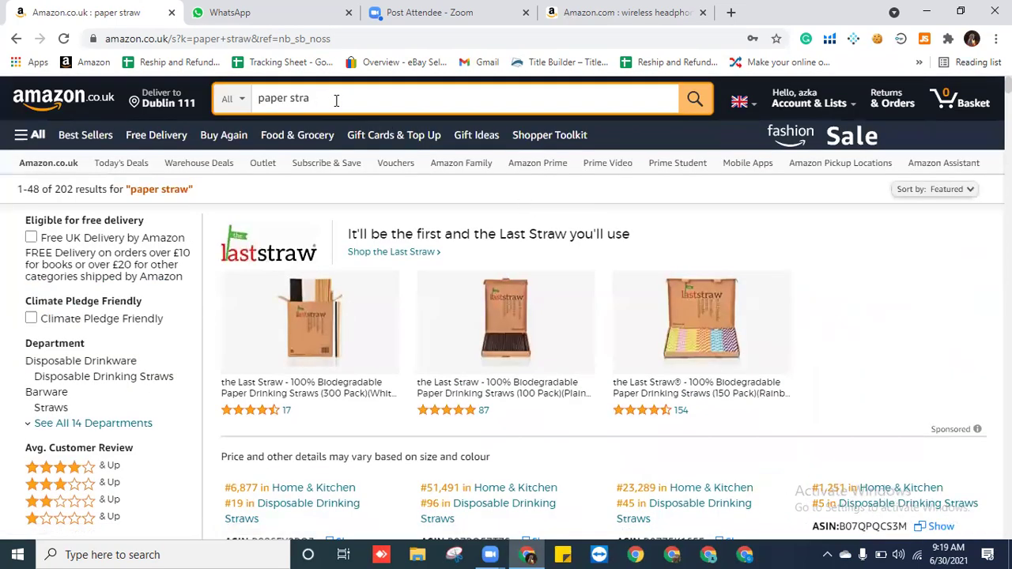
pyautogui.press('BackSpace')
pyautogui.press('BackSpace')
pyautogui.press('BackSpace')
pyautogui.press('BackSpace')
pyautogui.press('BackSpace')
pyautogui.press('BackSpace')
pyautogui.press('BackSpace')
pyautogui.press('BackSpace')
pyautogui.write('muffin tra')
pyautogui.press('Return')
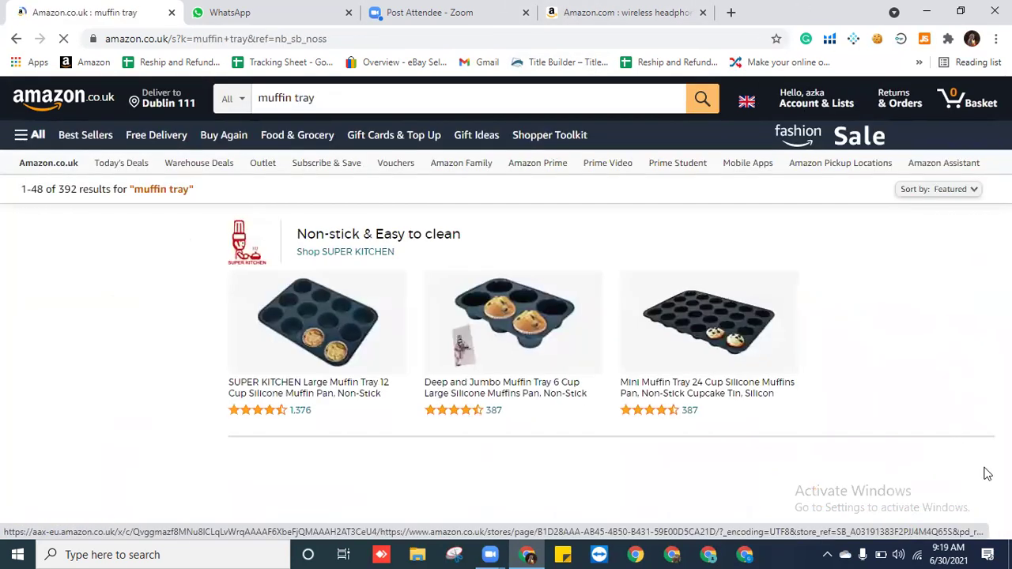
# Browse the muffin tray results, looking over the sponsored, Amazon's Choice, recommended and organic listings with their prices and review counts
pyautogui.scroll(-5, 880, 340)
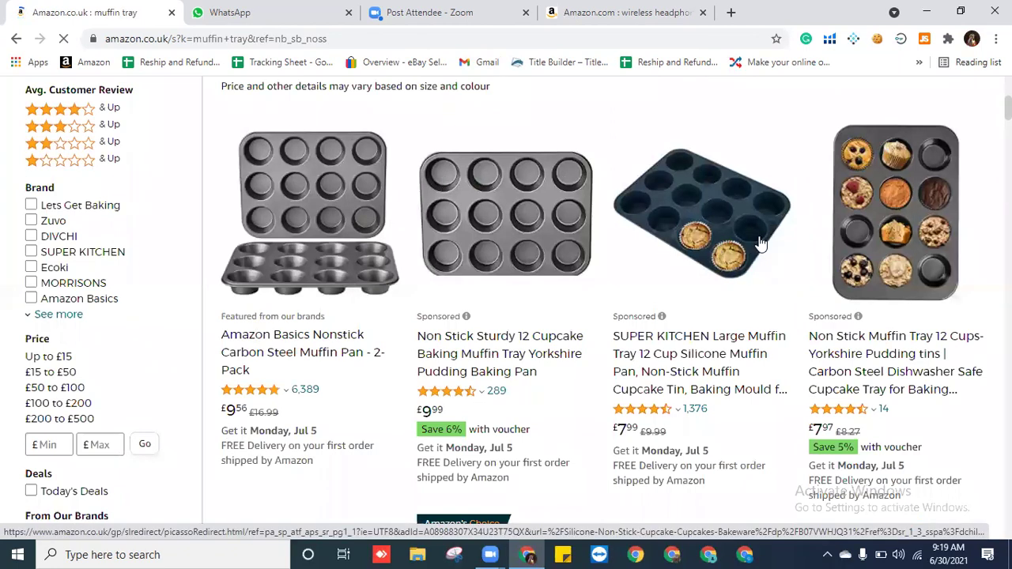
pyautogui.scroll(-5, 585, 316)
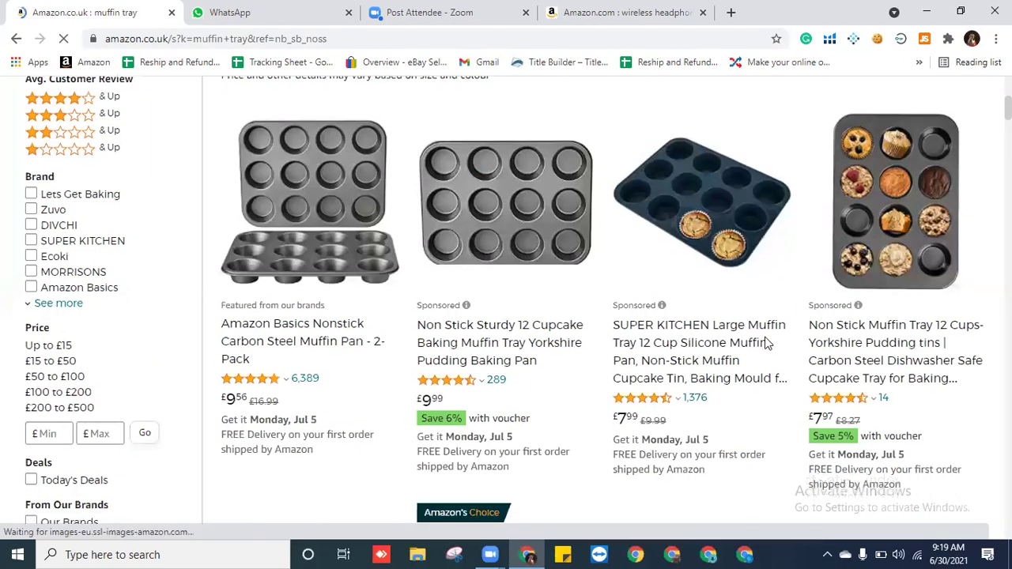
pyautogui.scroll(-8, 906, 360)
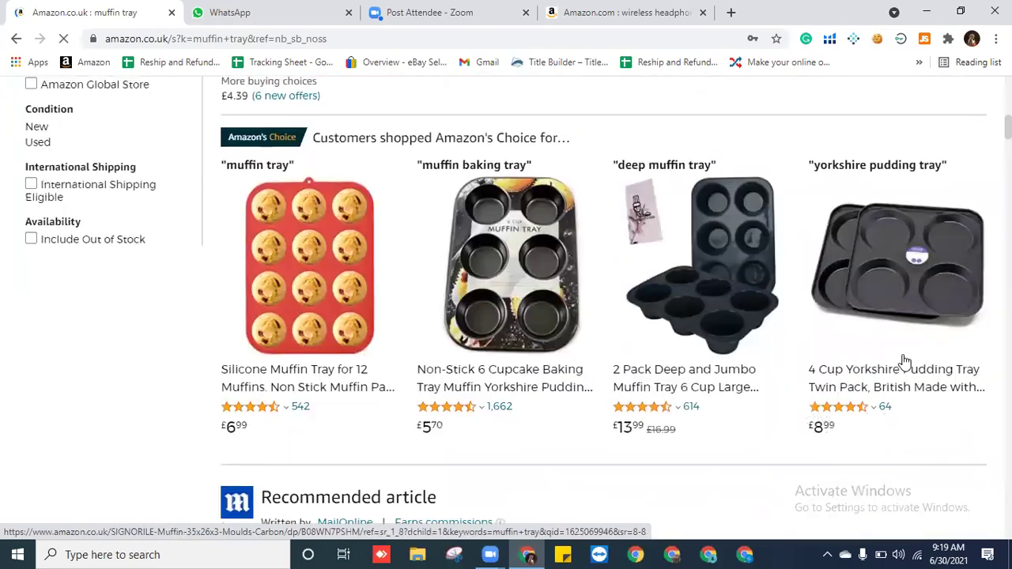
pyautogui.scroll(-8, 906, 355)
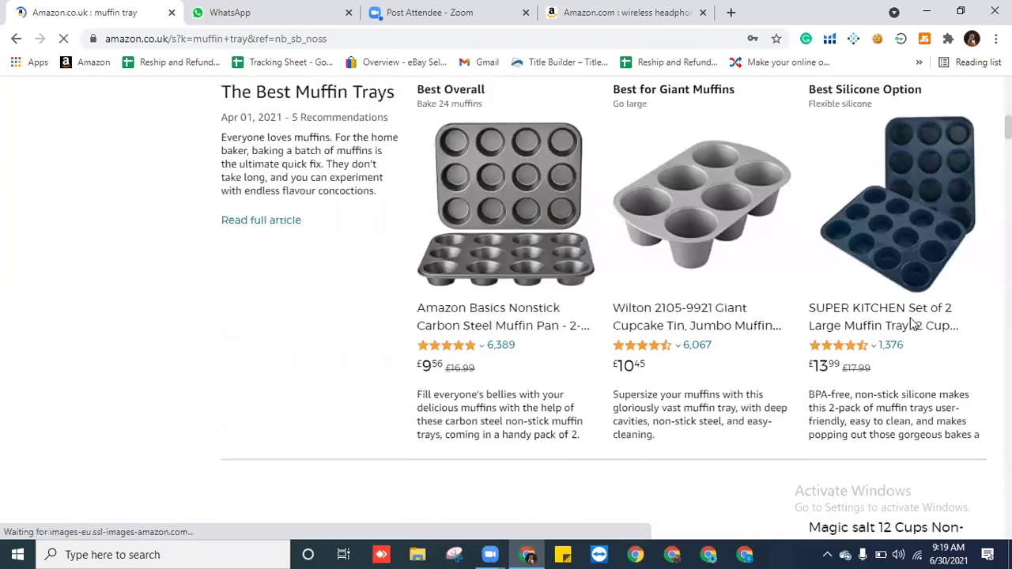
pyautogui.scroll(-3, 912, 320)
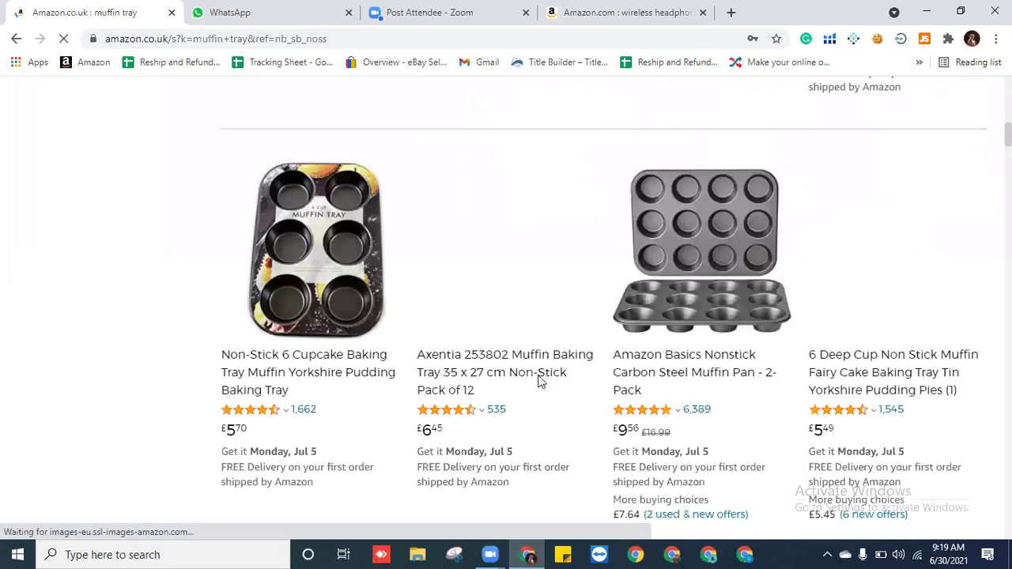
pyautogui.scroll(-2, 937, 362)
pyautogui.scroll(-5, 939, 363)
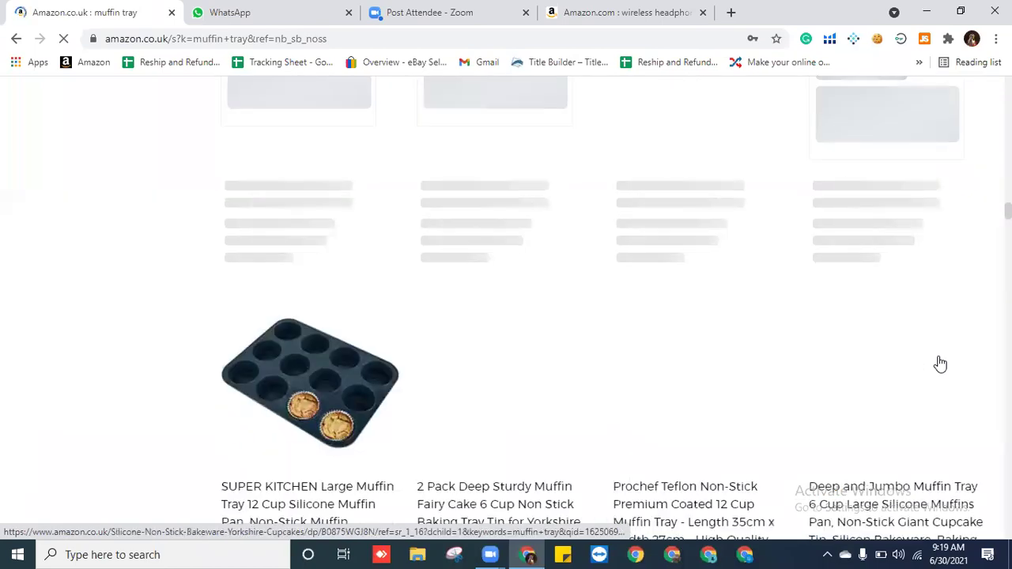
pyautogui.scroll(-3, 940, 362)
pyautogui.scroll(-4, 941, 362)
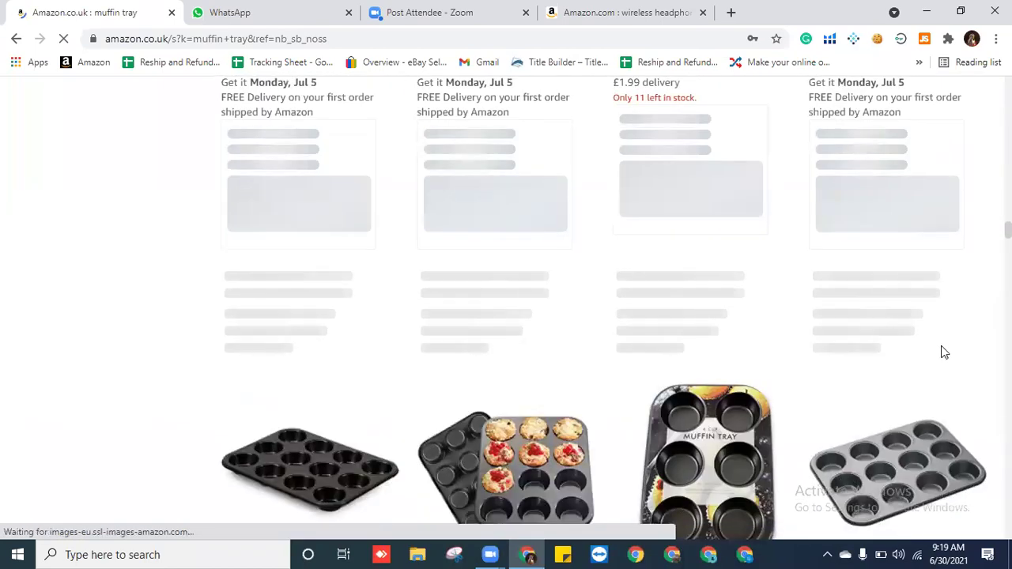
pyautogui.scroll(-3, 942, 352)
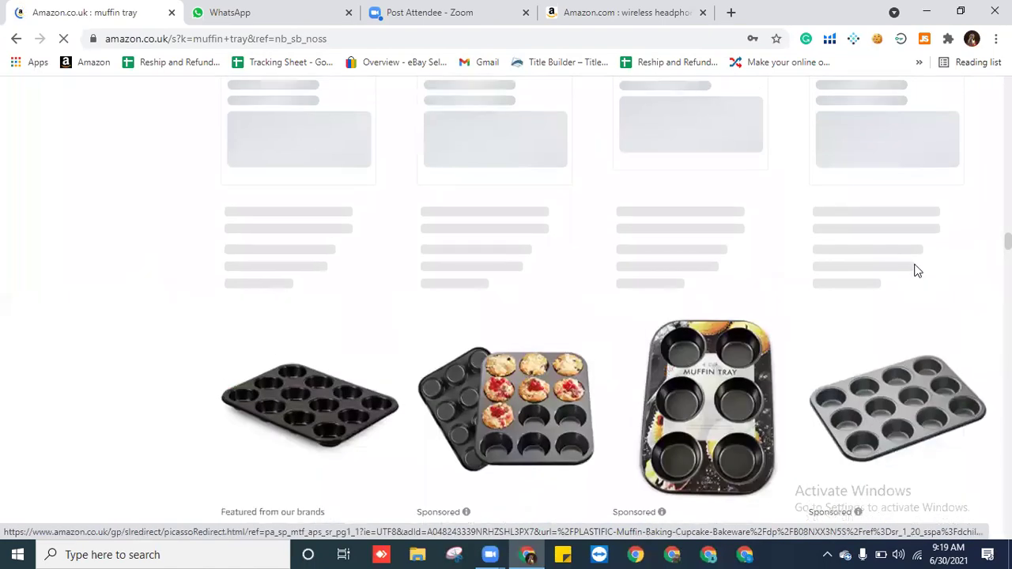
pyautogui.scroll(10, 915, 271)
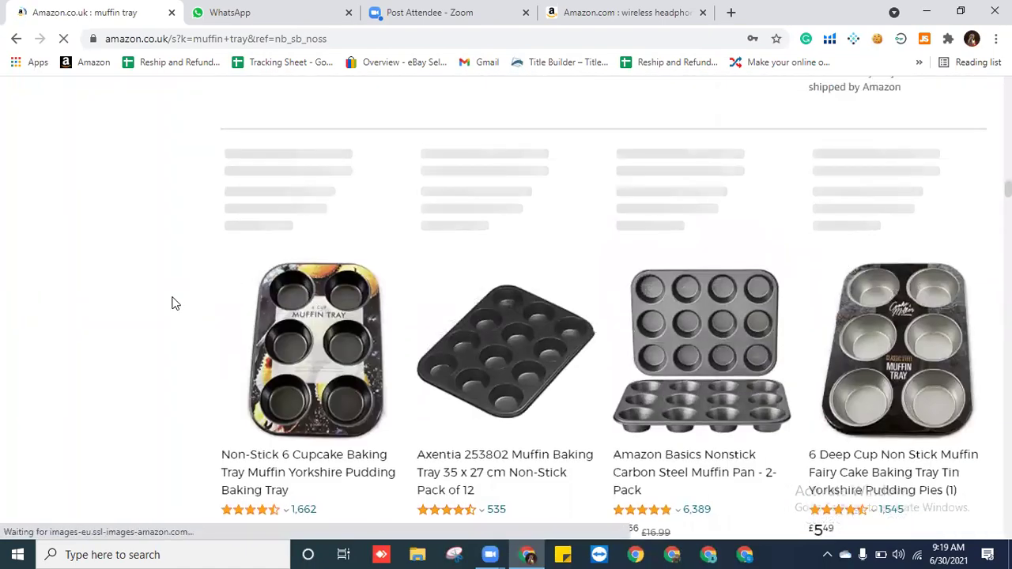
pyautogui.scroll(10, 878, 350)
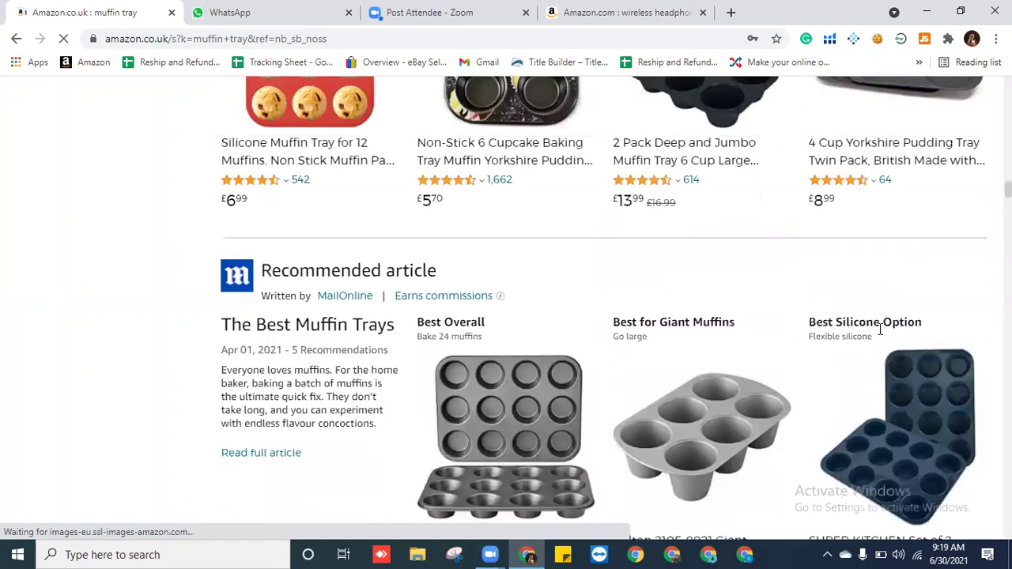
pyautogui.scroll(10, 880, 333)
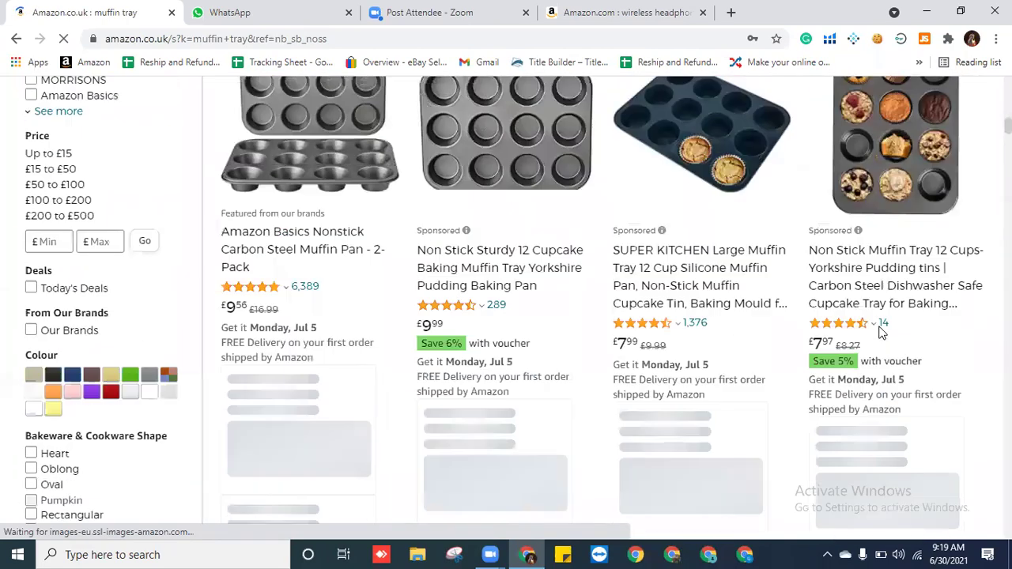
pyautogui.scroll(4, 884, 329)
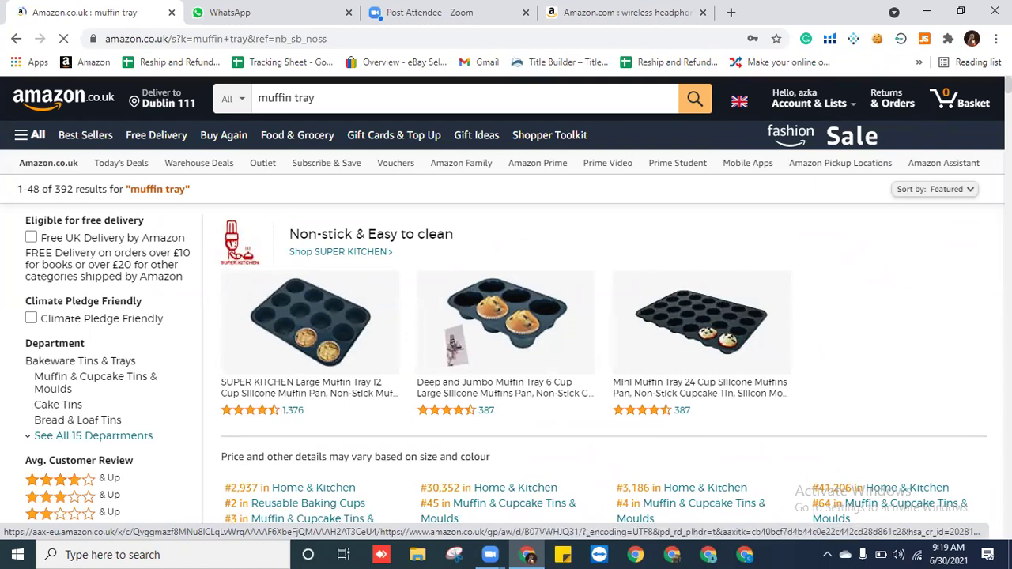
# Examine the category ranks, seller types and seller counts of the first row of muffin tray listings
pyautogui.scroll(-8, 506, 316)
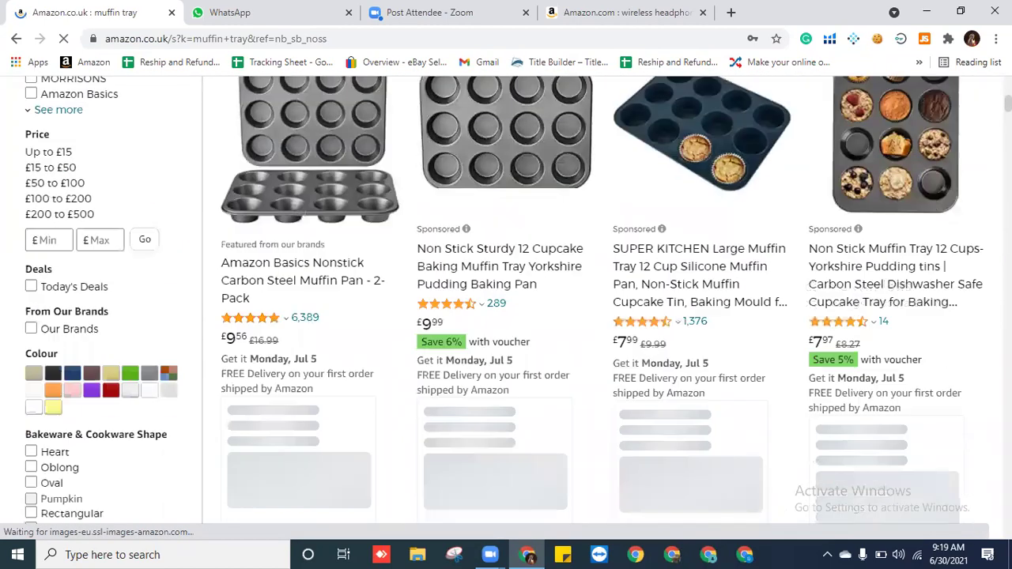
pyautogui.scroll(-1, 506, 316)
pyautogui.scroll(3, 733, 364)
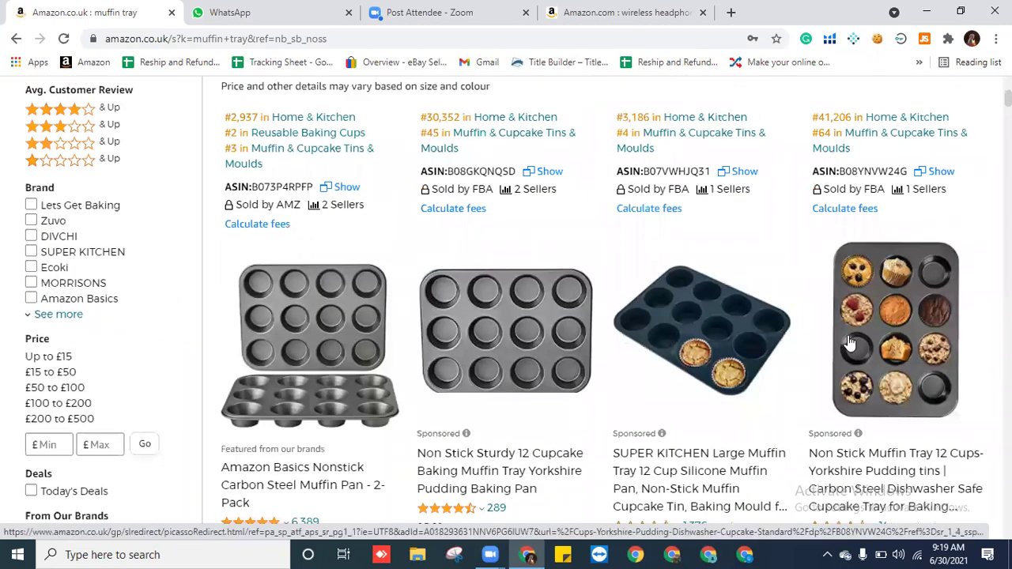
pyautogui.scroll(1, 711, 316)
pyautogui.scroll(3, 791, 338)
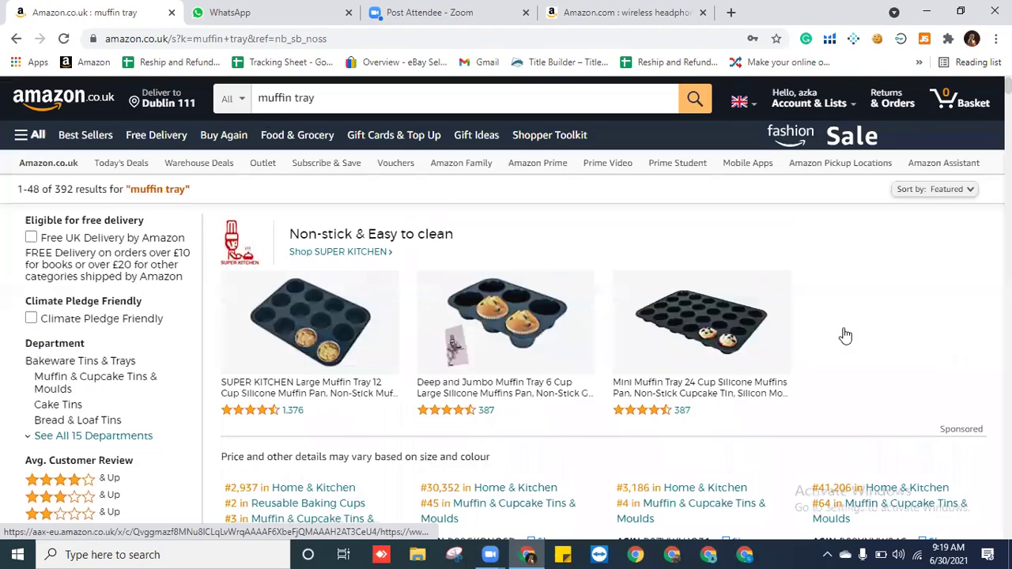
pyautogui.scroll(-3, 759, 348)
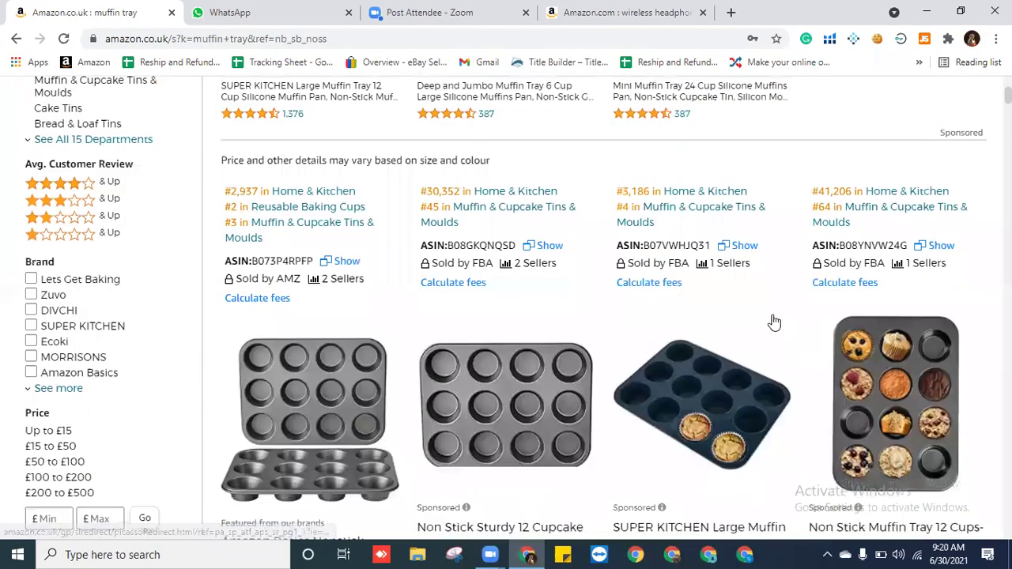
pyautogui.scroll(4, 770, 320)
pyautogui.scroll(-8, 768, 316)
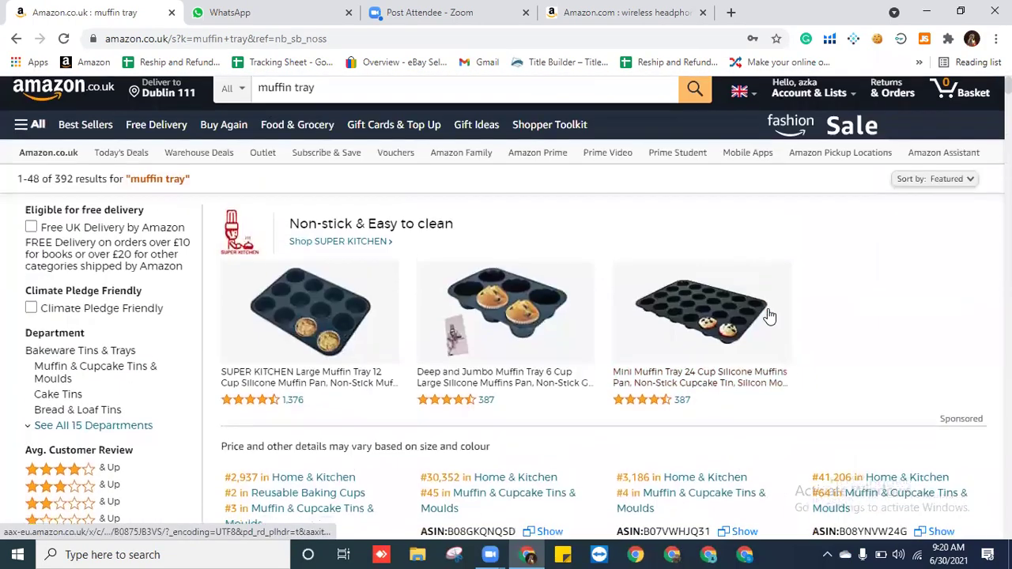
# Replace the muffin tray search with a search for "motorbike shirts"
pyautogui.scroll(8, 768, 315)
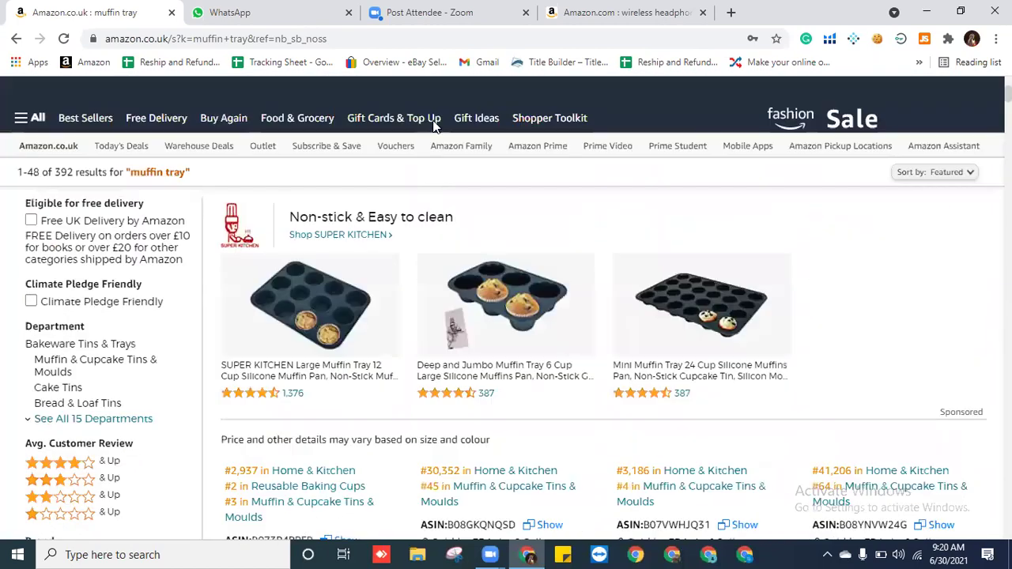
pyautogui.click(336, 100)
pyautogui.press('BackSpace')
pyautogui.press('BackSpace')
pyautogui.press('BackSpace')
pyautogui.press('BackSpace')
pyautogui.press('BackSpace')
pyautogui.press('BackSpace')
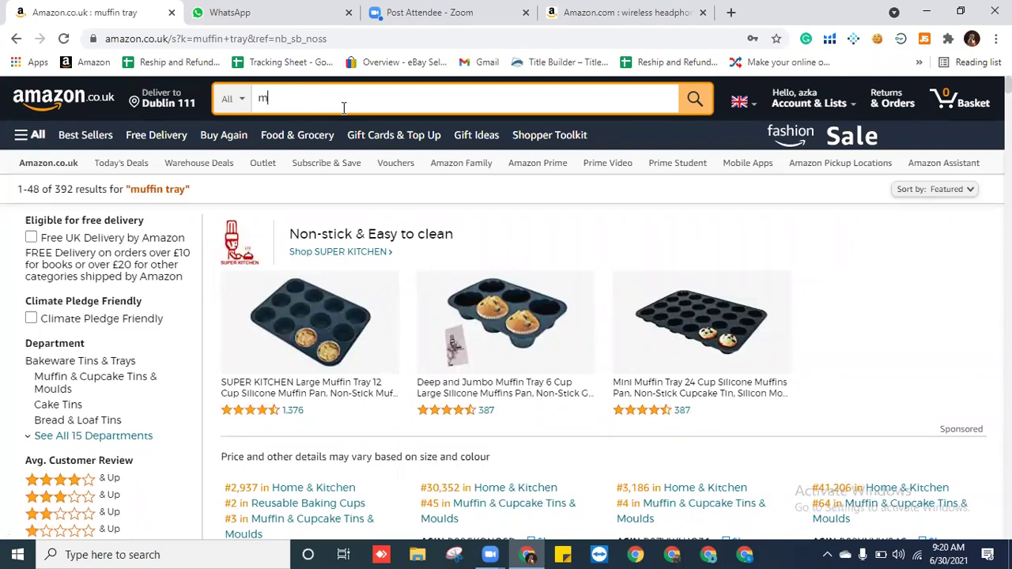
pyautogui.write('motorbike shirts')
pyautogui.press('Return')
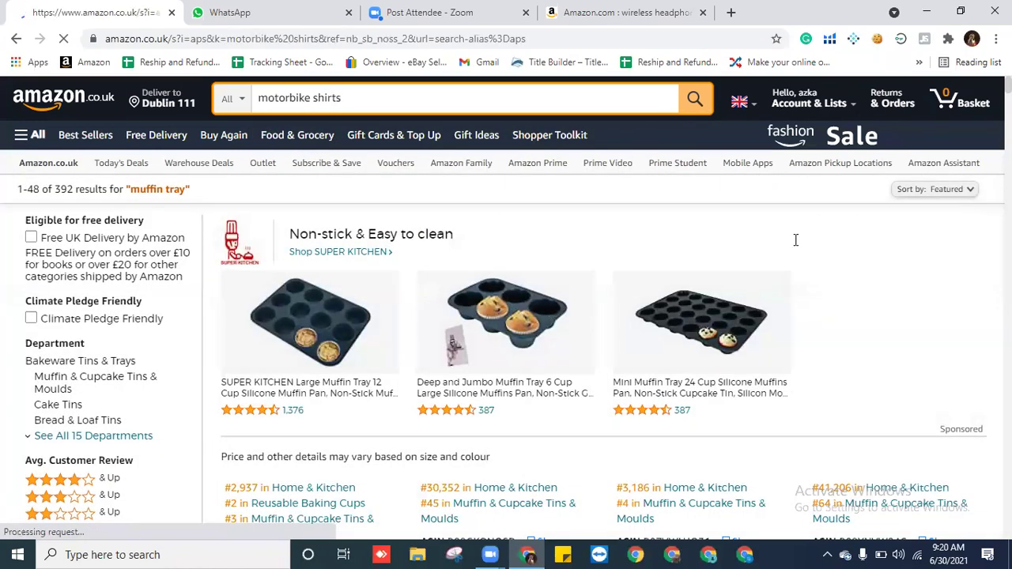
# Browse the motorbike shirt results, looking over the sponsored and organic listings with their brands, prices and review counts
pyautogui.scroll(-4, 934, 329)
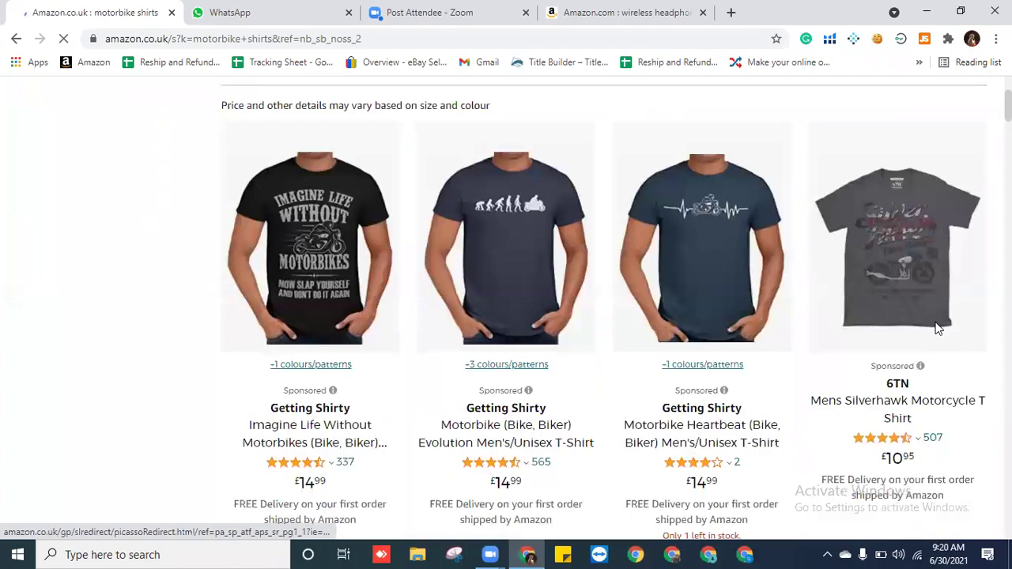
pyautogui.scroll(-6, 936, 324)
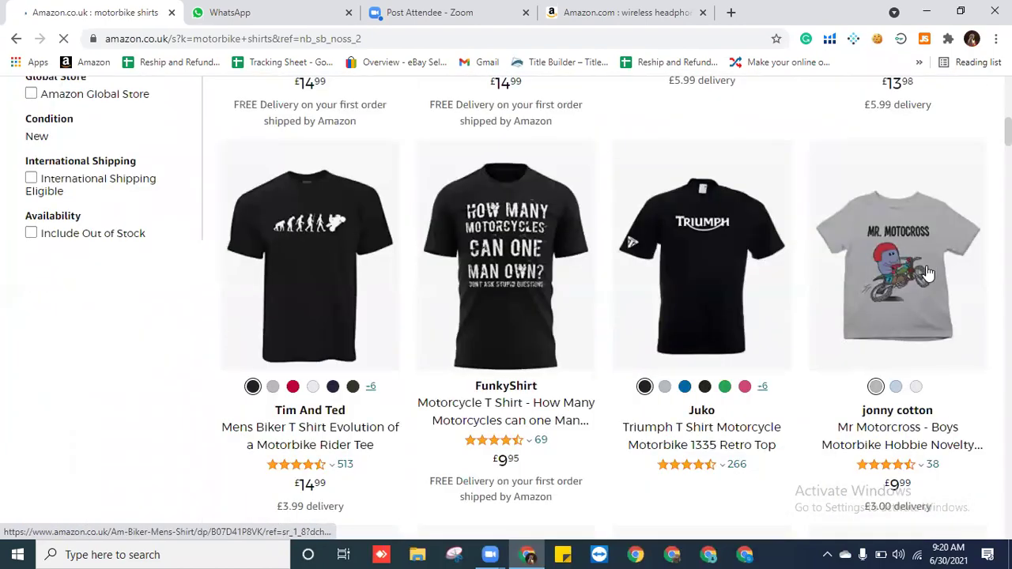
pyautogui.scroll(-7, 925, 273)
pyautogui.scroll(8, 922, 269)
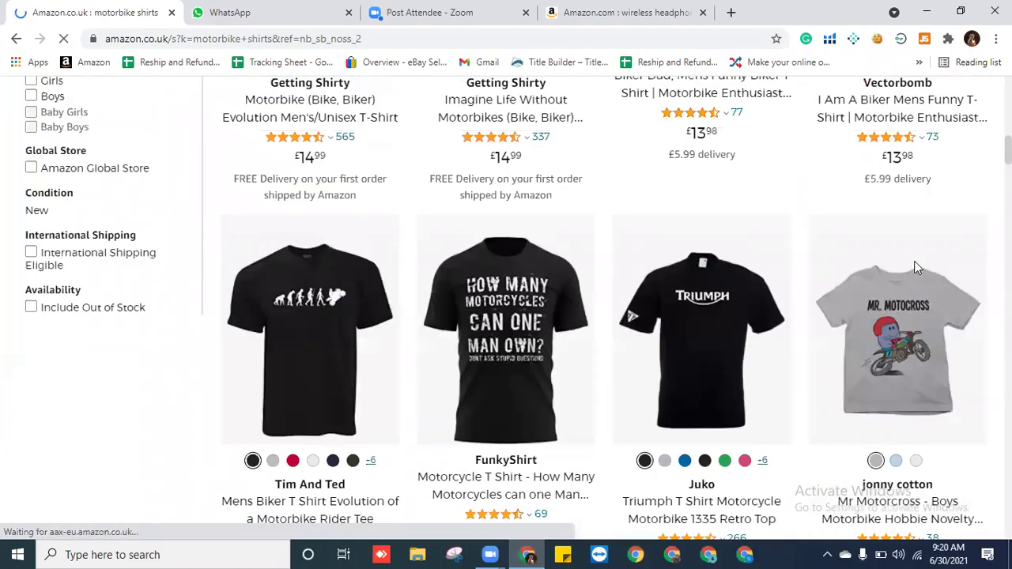
pyautogui.scroll(10, 909, 268)
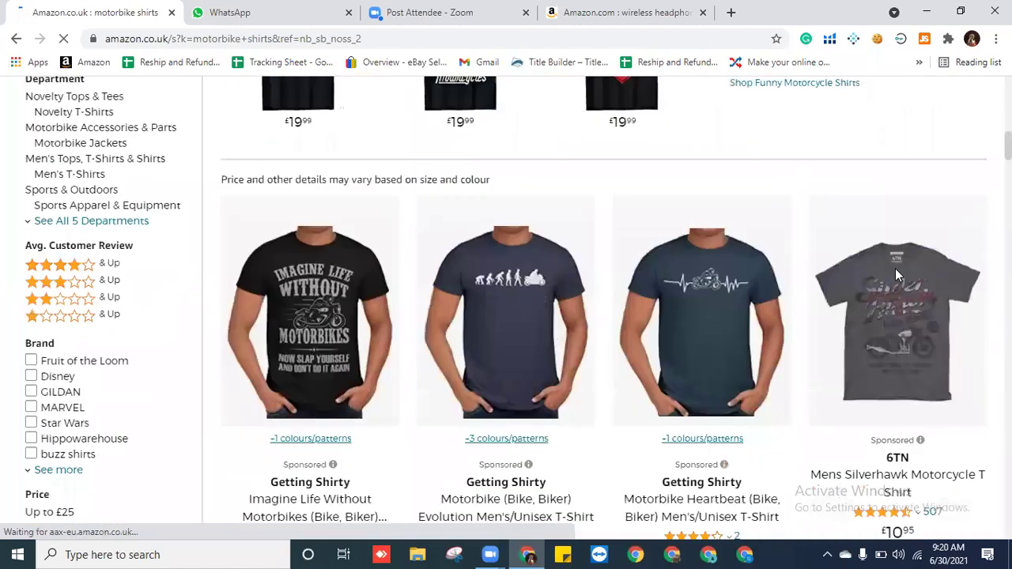
pyautogui.scroll(3, 902, 265)
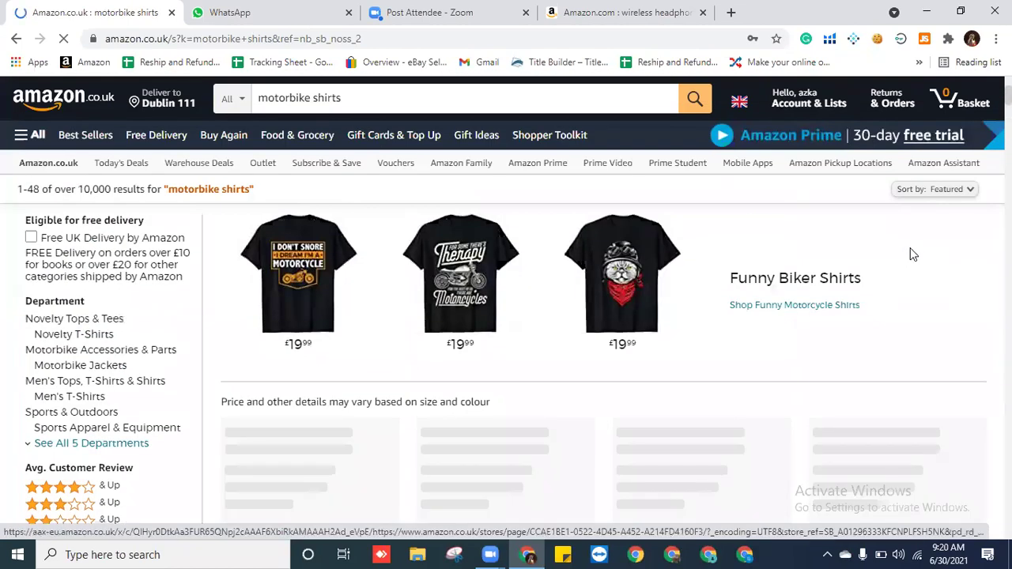
pyautogui.scroll(-10, 914, 254)
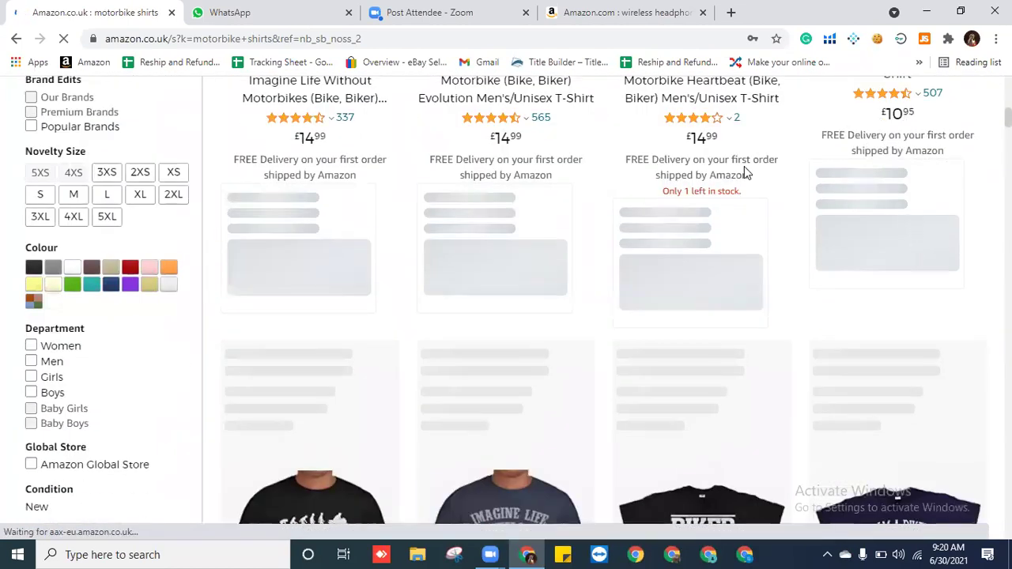
pyautogui.scroll(2, 735, 178)
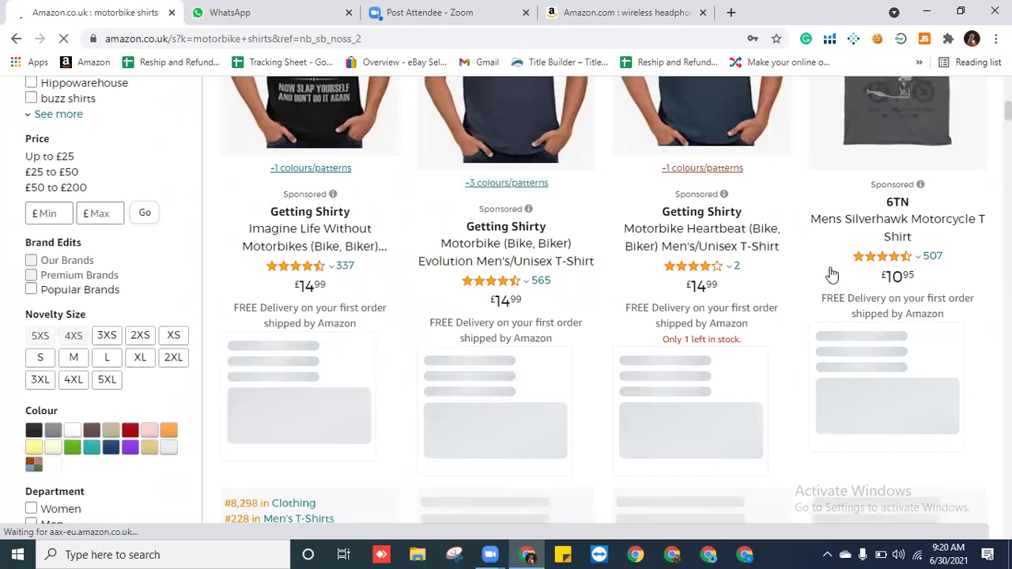
pyautogui.scroll(-8, 829, 260)
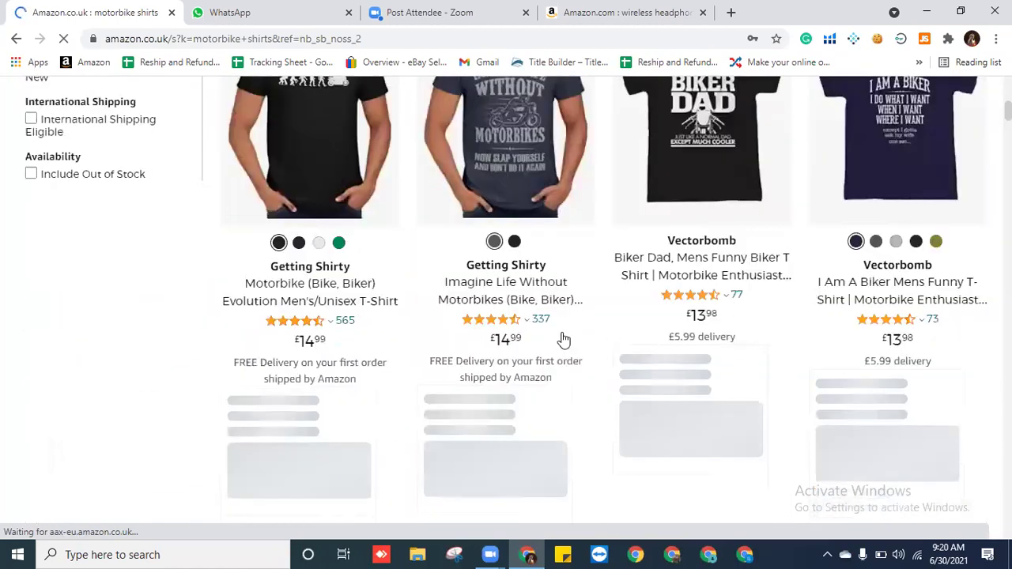
# Open the Getting Shirty Motorbike Evolution Men's/Unisex T-Shirt listing from the results and go to its size and colour options
pyautogui.click(357, 382)
pyautogui.scroll(-3, 708, 356)
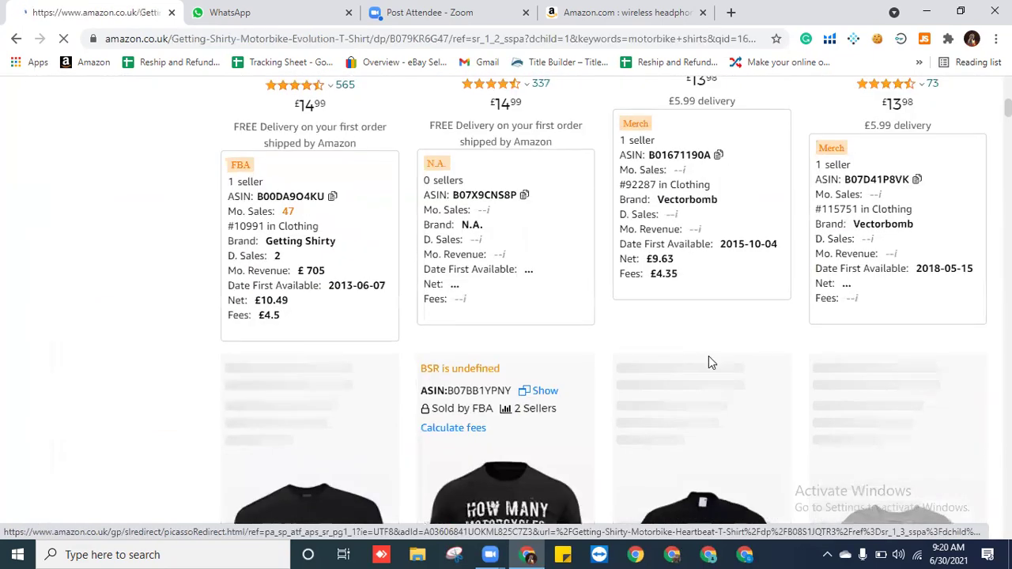
pyautogui.scroll(-1, 865, 369)
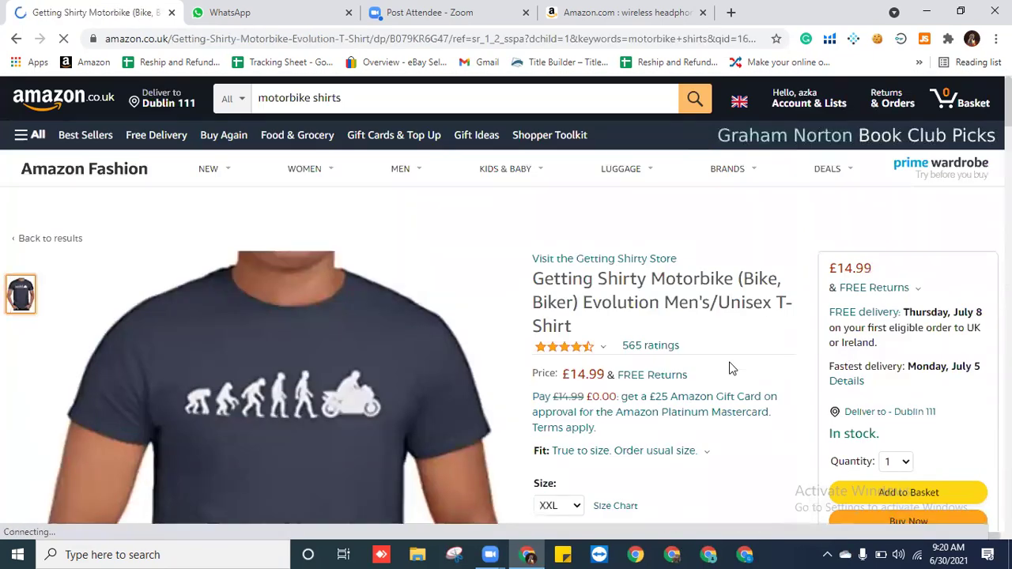
pyautogui.scroll(-4, 735, 368)
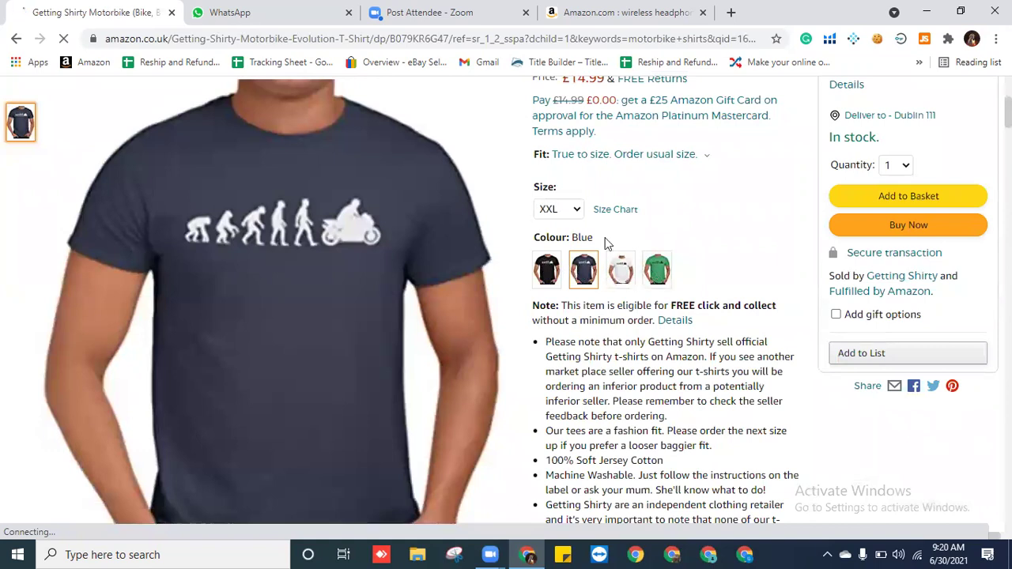
# Check which sizes and colour variations the Getting Shirty T-shirt listing offers
pyautogui.click(571, 208)
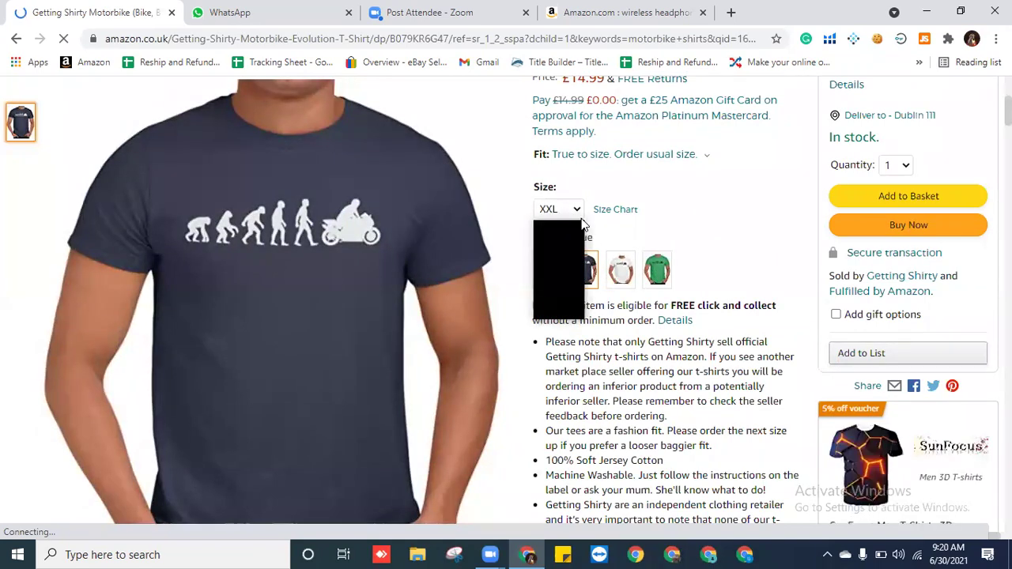
pyautogui.click(564, 208)
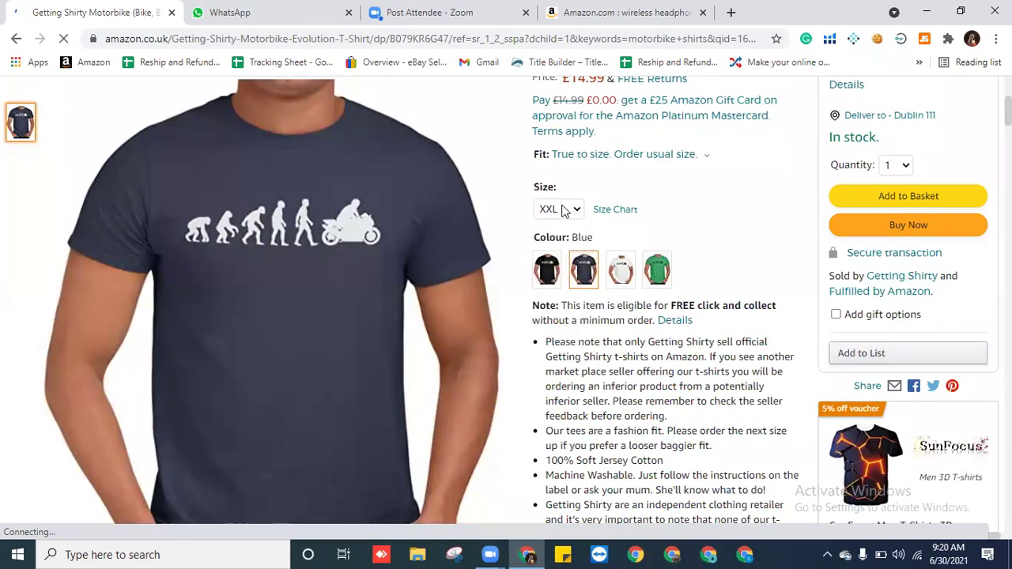
pyautogui.click(564, 208)
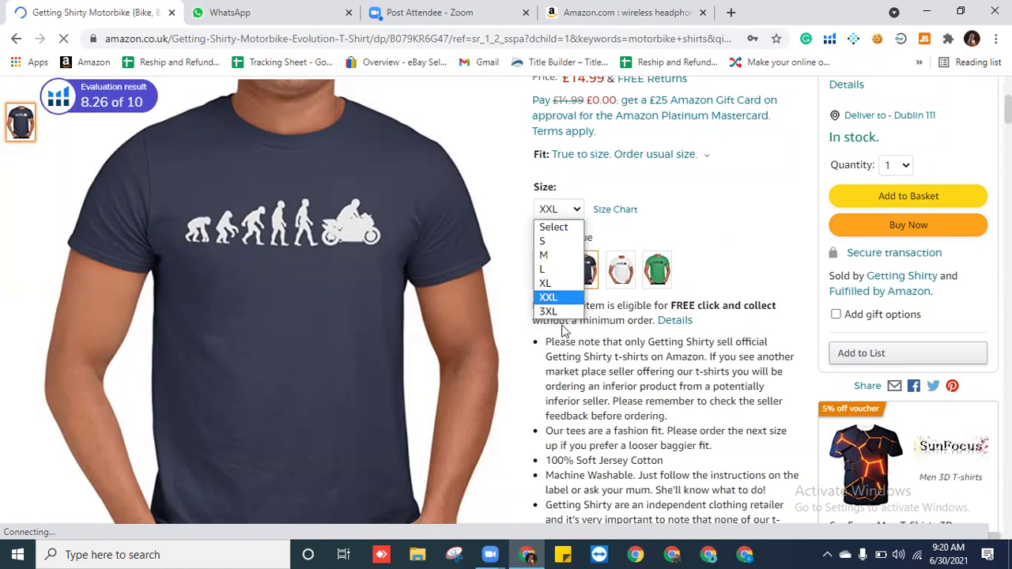
pyautogui.click(729, 234)
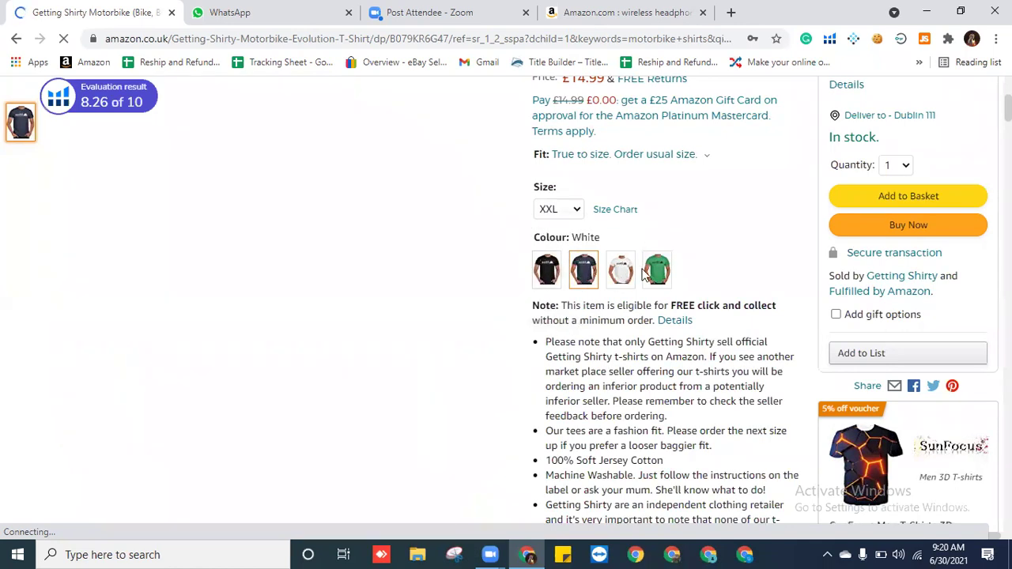
pyautogui.scroll(-1, 734, 281)
pyautogui.scroll(-5, 737, 278)
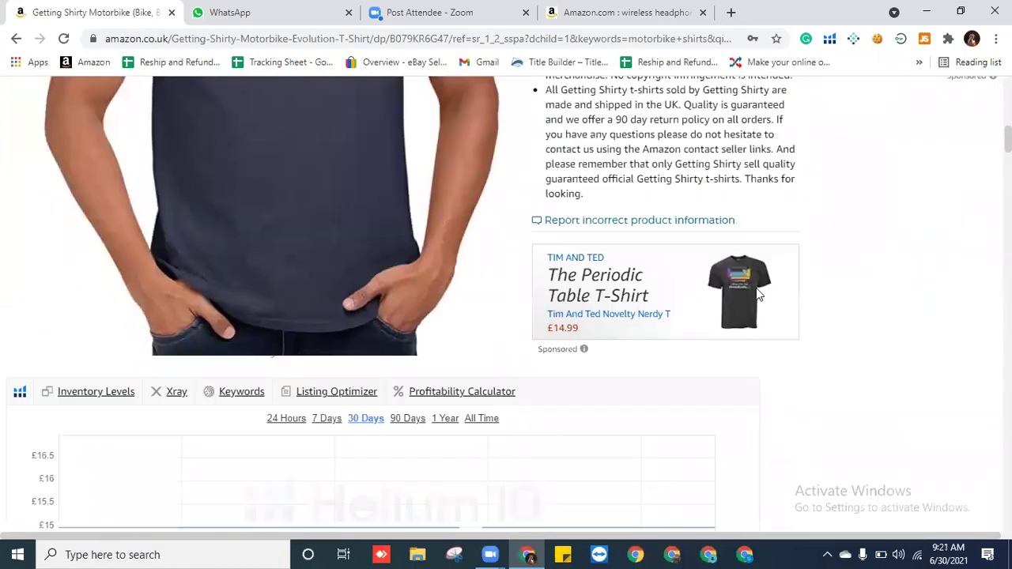
pyautogui.scroll(2, 762, 274)
pyautogui.scroll(8, 763, 274)
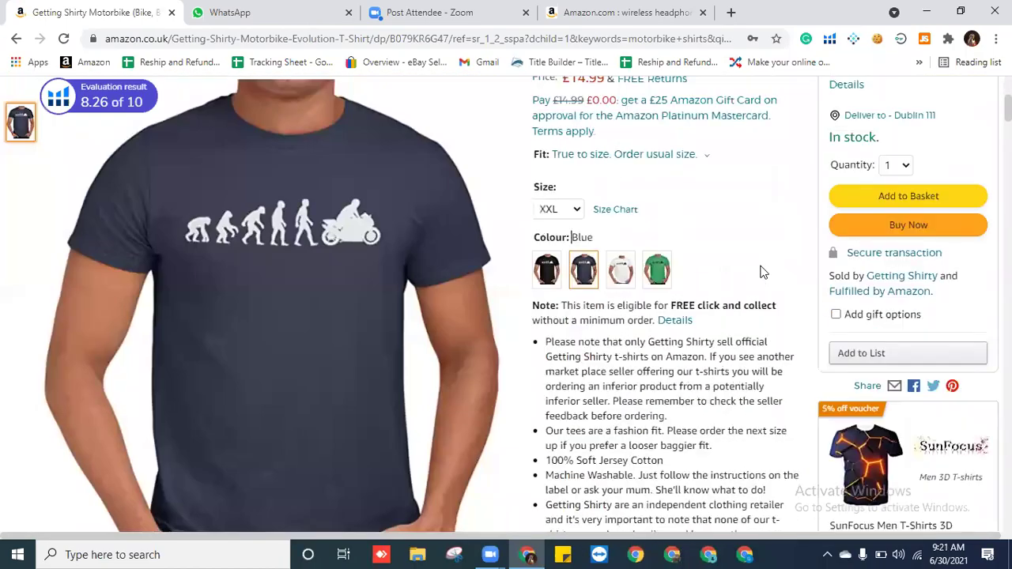
pyautogui.scroll(-2, 787, 283)
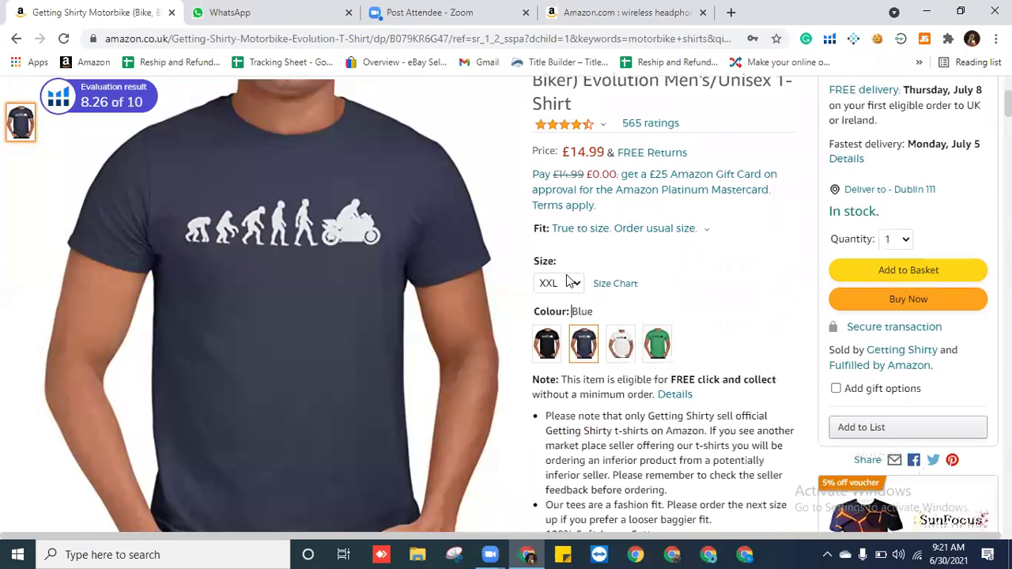
pyautogui.click(567, 285)
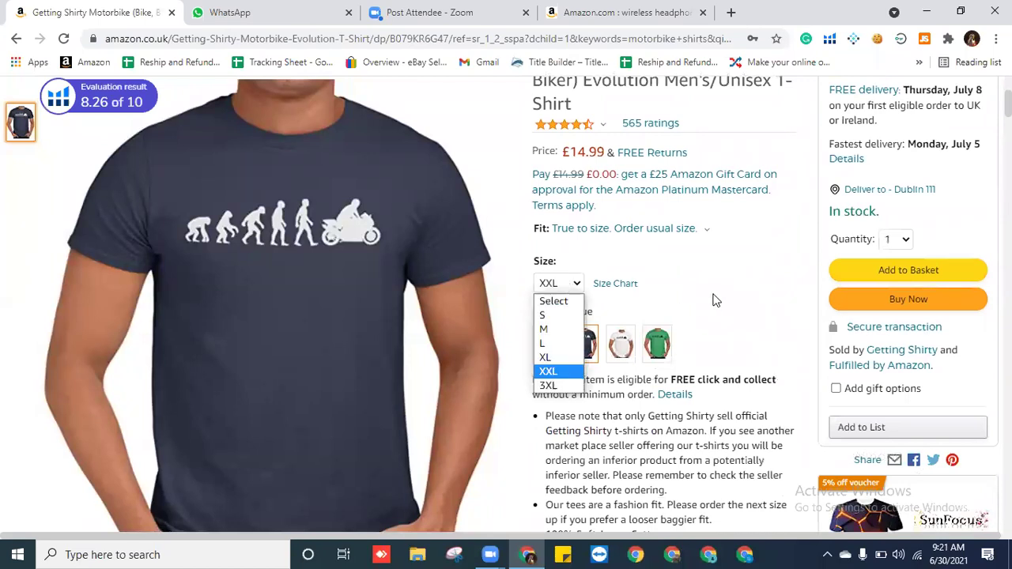
pyautogui.scroll(3, 714, 300)
pyautogui.scroll(-1, 559, 388)
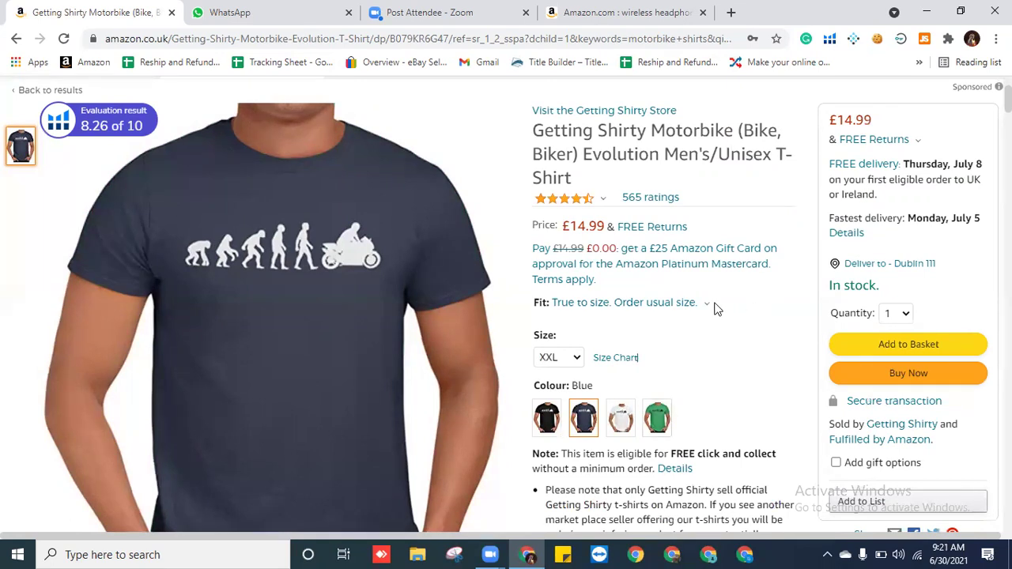
# Examine the T-shirt listing's price, ratings, delivery and seller details, product description and images
pyautogui.scroll(2, 732, 333)
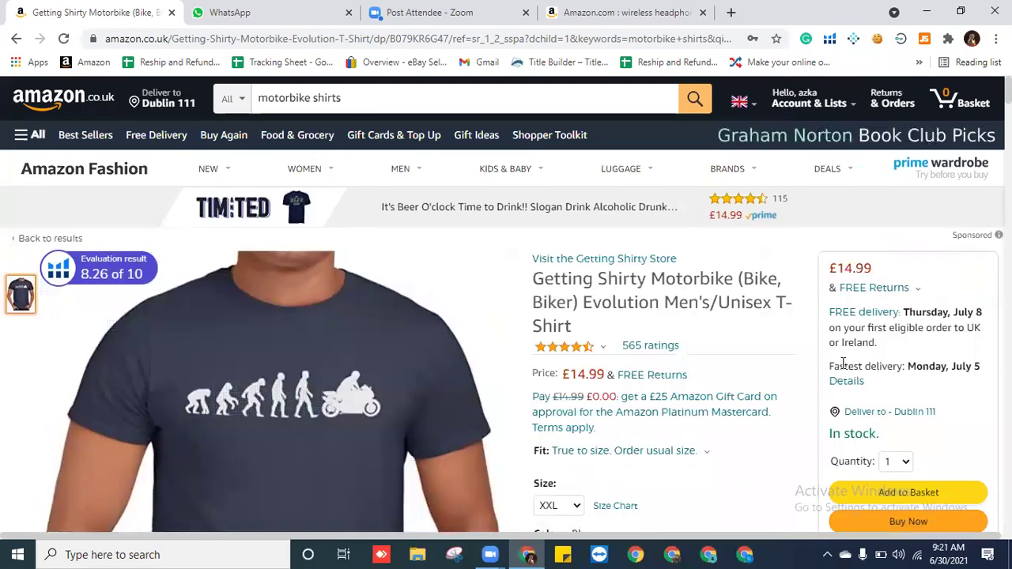
pyautogui.scroll(-4, 538, 296)
pyautogui.scroll(-5, 764, 369)
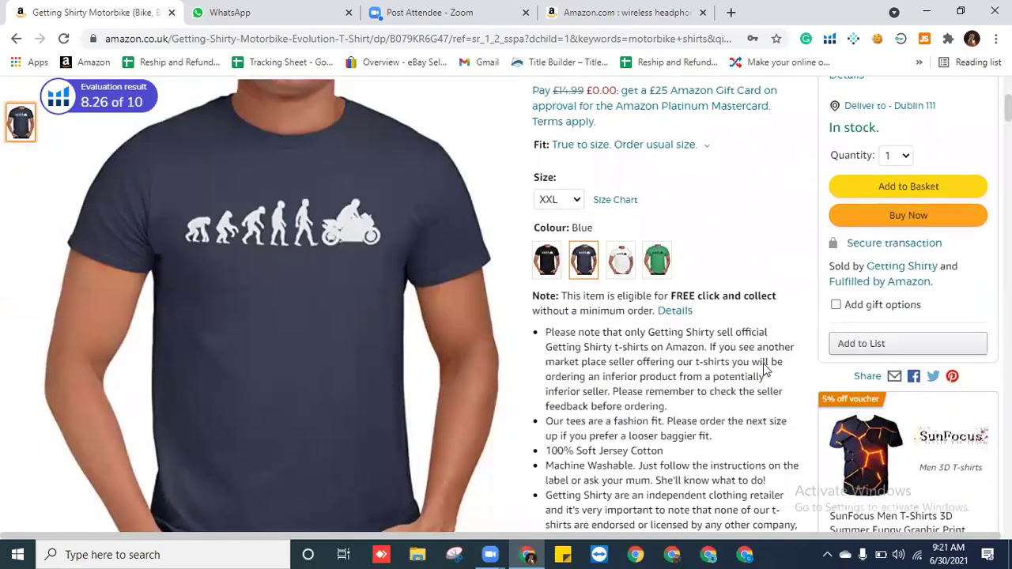
pyautogui.scroll(-5, 896, 225)
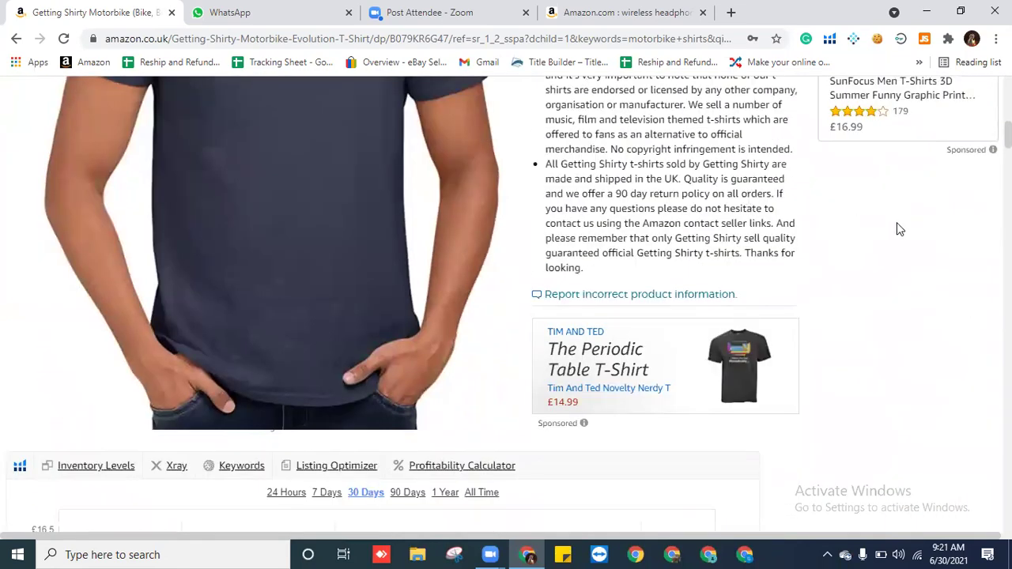
pyautogui.scroll(10, 888, 197)
pyautogui.scroll(4, 717, 248)
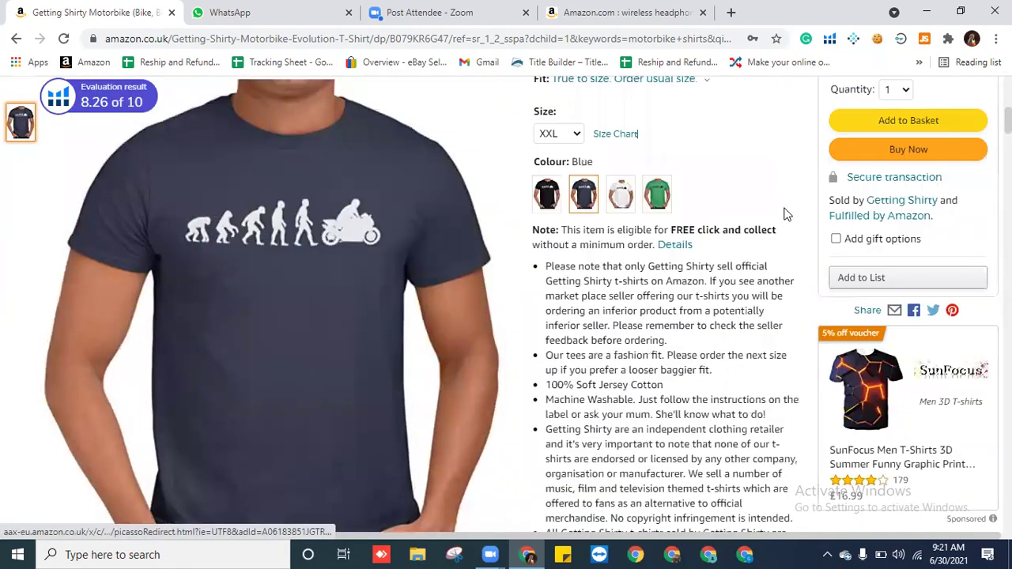
pyautogui.scroll(2, 717, 247)
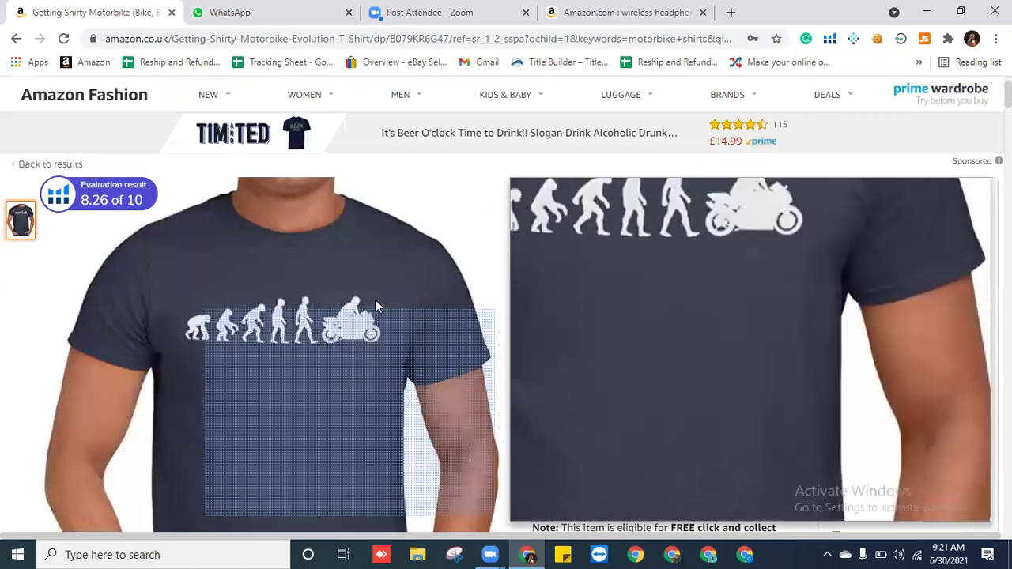
pyautogui.scroll(1, 800, 291)
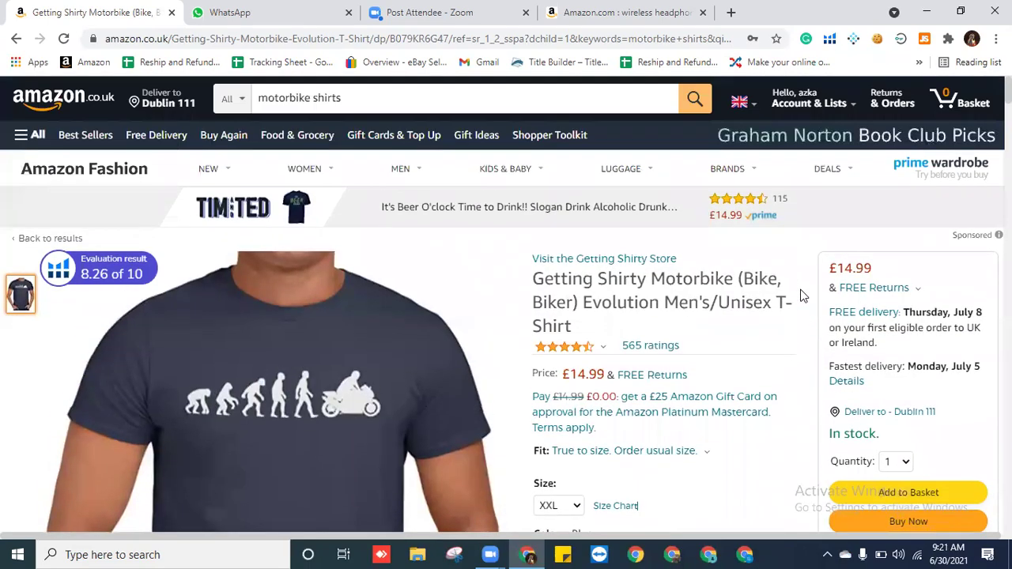
pyautogui.scroll(-3, 791, 340)
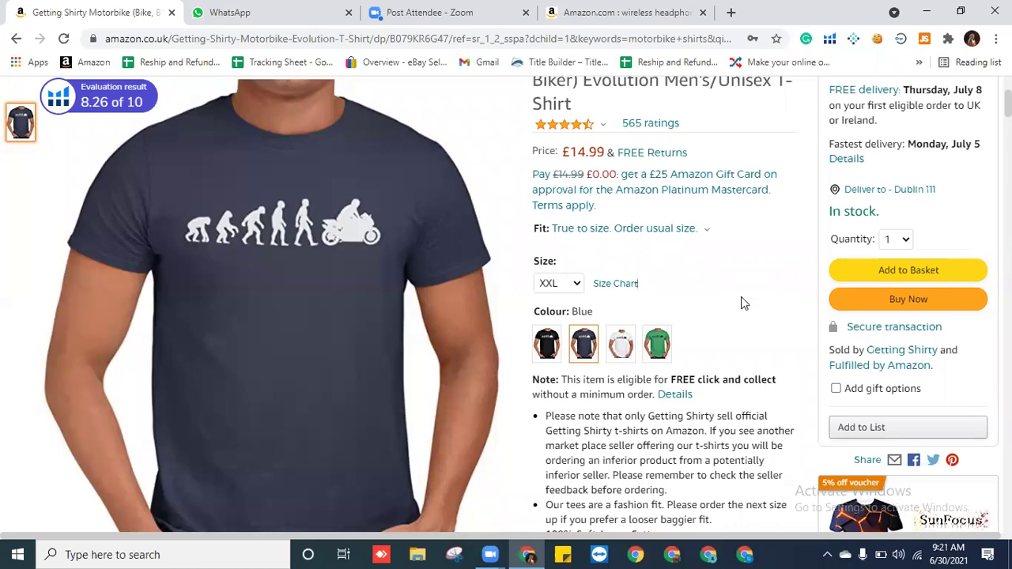
pyautogui.scroll(2, 751, 174)
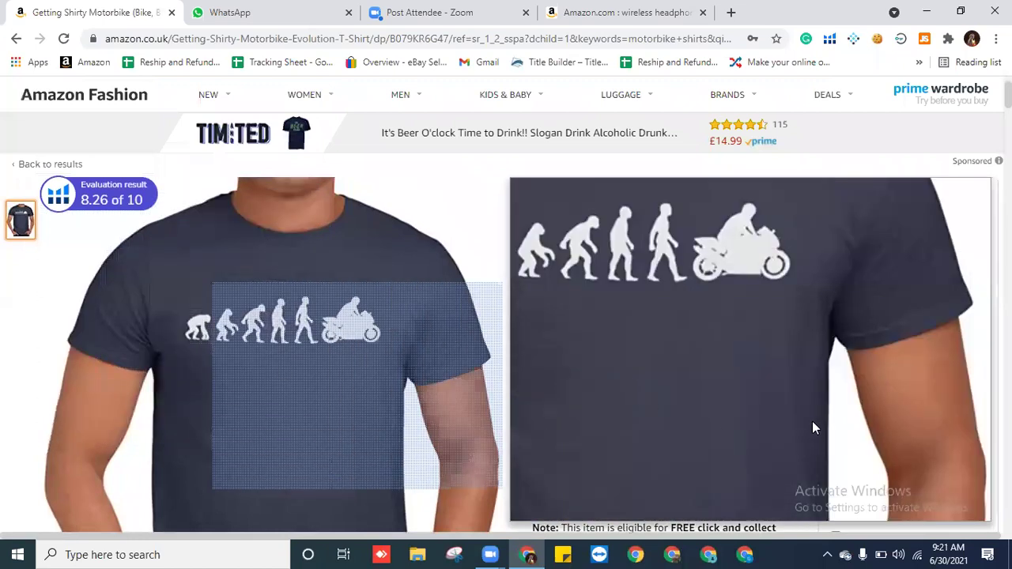
# Switch the blue T-shirt's size variation to XL
pyautogui.scroll(-2, 537, 285)
pyautogui.click(566, 286)
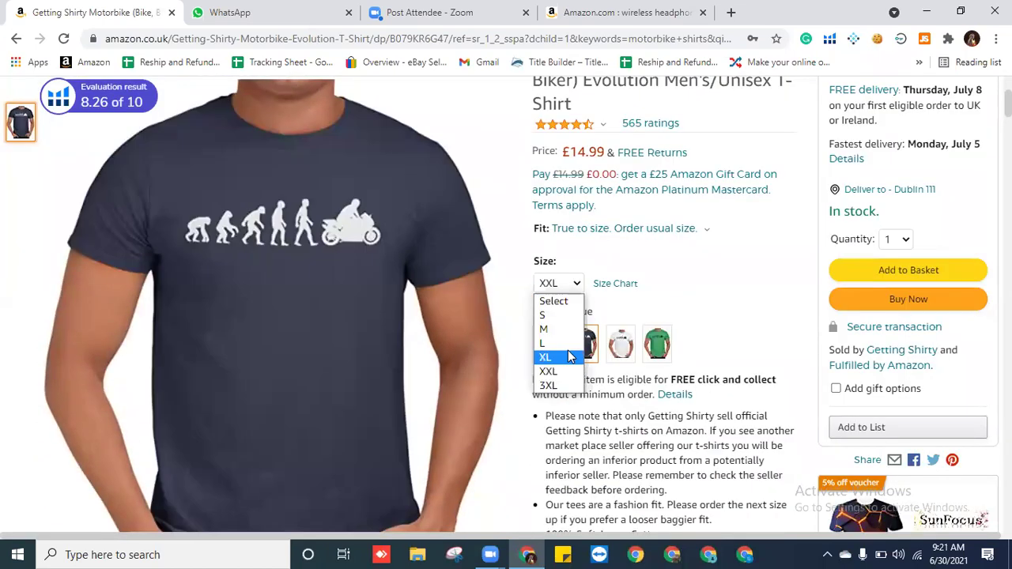
pyautogui.click(569, 359)
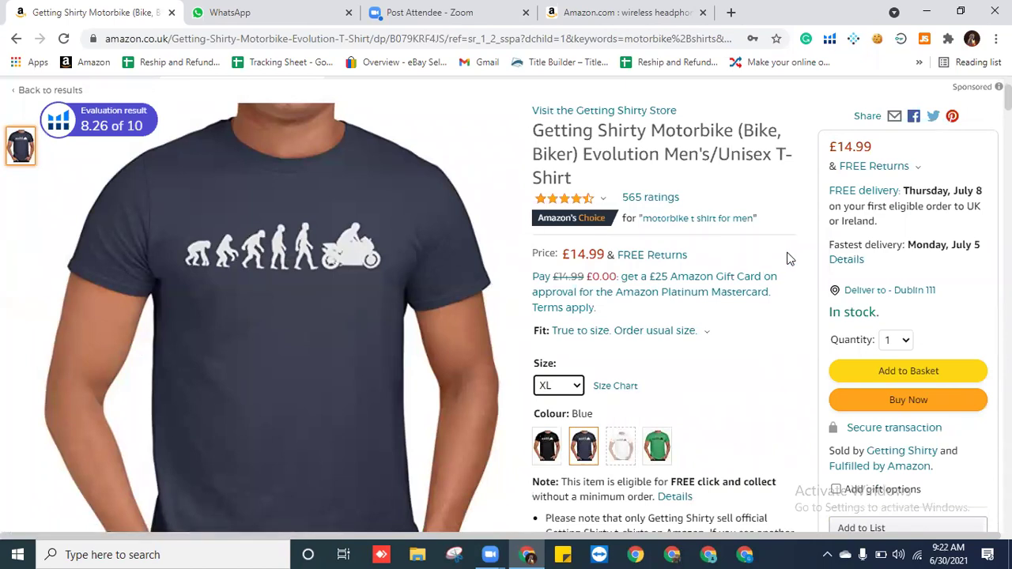
# Examine the XL variation's Amazon's Choice keyword, ratings, price and colour options
pyautogui.click(779, 381)
pyautogui.scroll(2, 763, 349)
pyautogui.scroll(-3, 775, 355)
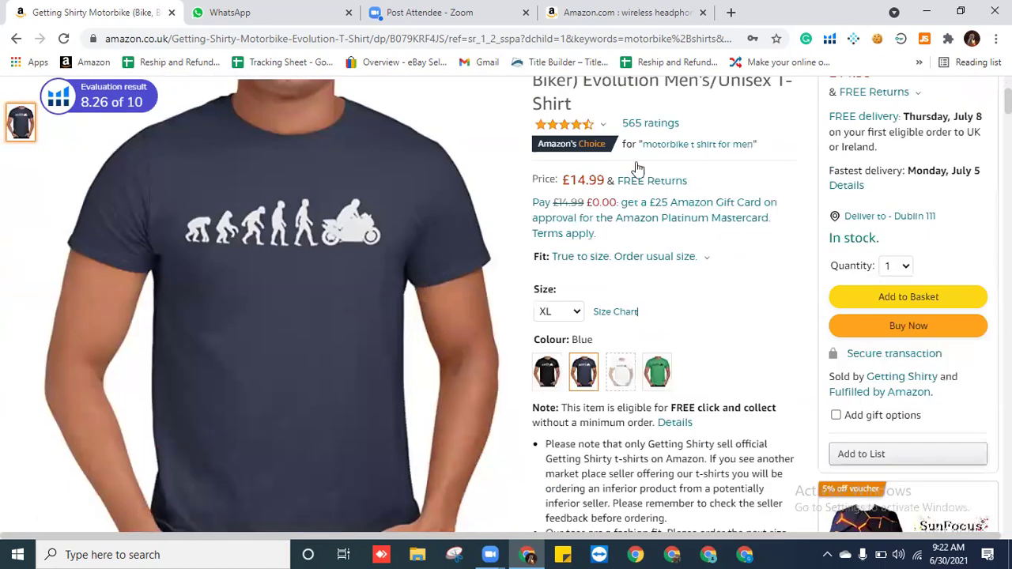
pyautogui.scroll(2, 795, 287)
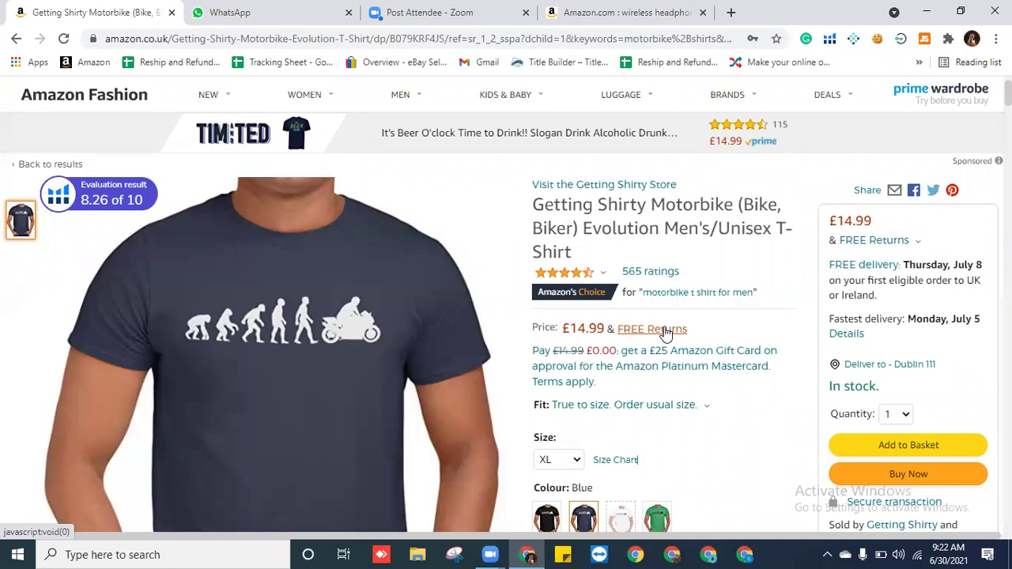
# Examine the blue XL T-shirt's enlarged image, price, and size and colour options on the listing
pyautogui.press('Tab')
pyautogui.press('Tab')
pyautogui.moveTo(301, 435)
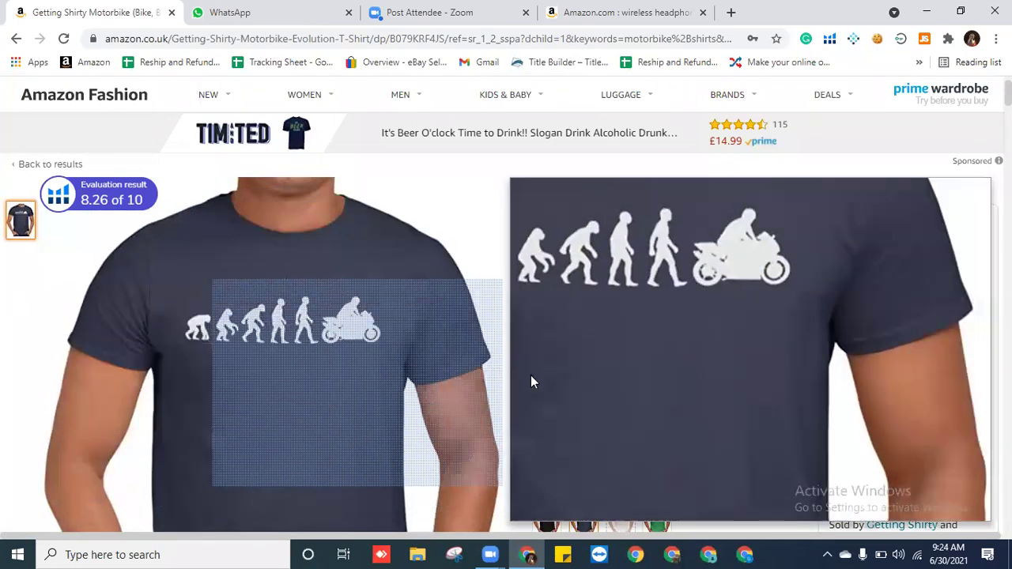
pyautogui.scroll(-2, 64, 305)
pyautogui.scroll(1, 332, 338)
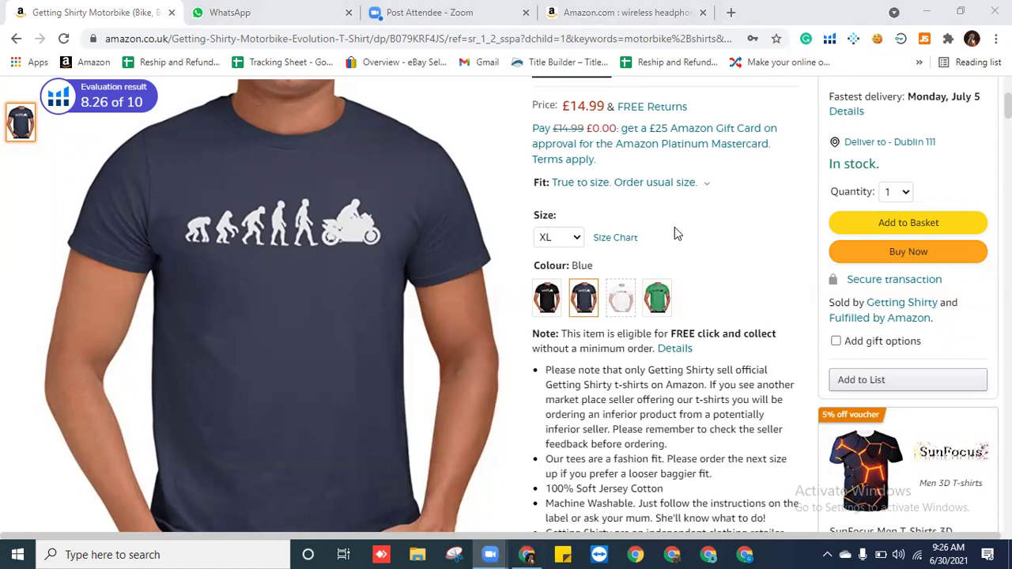
pyautogui.scroll(4, 776, 237)
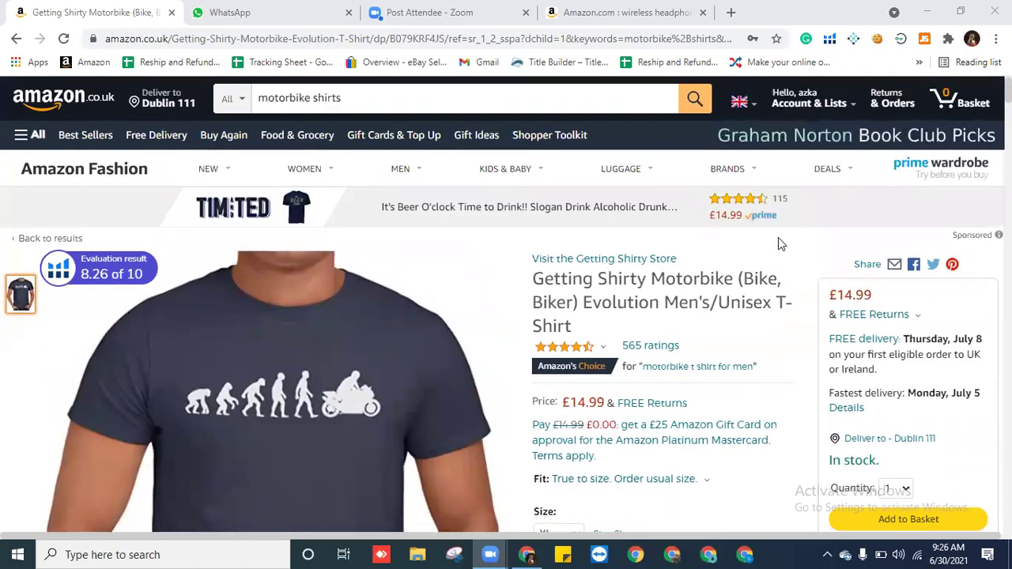
pyautogui.scroll(-5, 775, 253)
pyautogui.scroll(5, 747, 185)
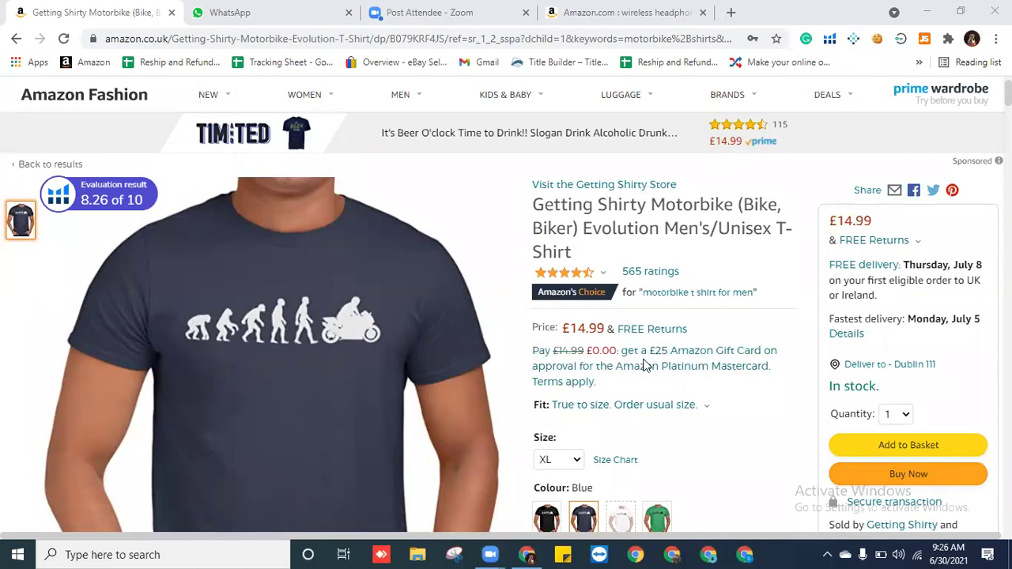
# Review the T-shirt listing from its title and product description down to the Helium 10 30-day price history chart
pyautogui.scroll(-8, 768, 427)
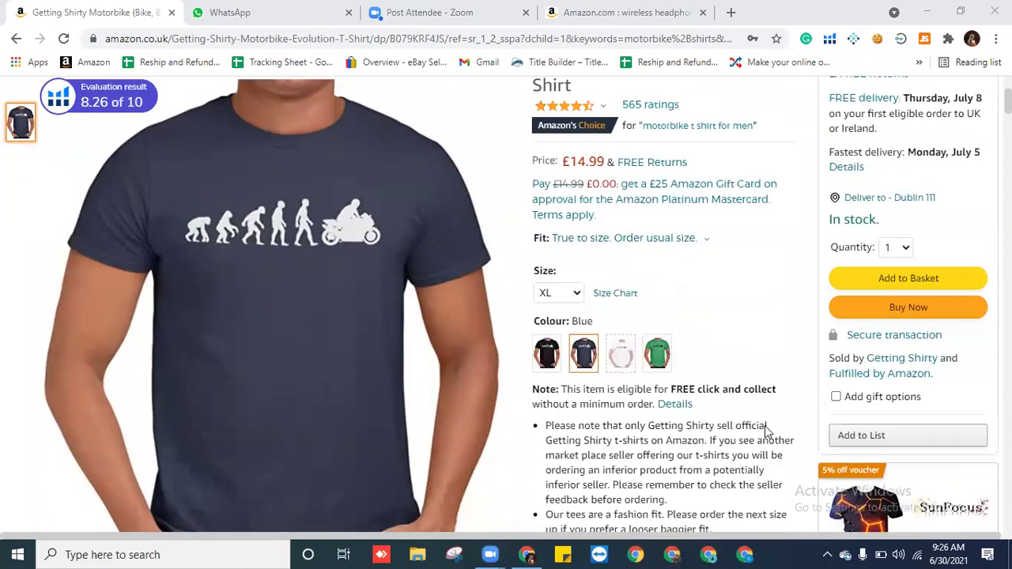
pyautogui.scroll(-3, 848, 423)
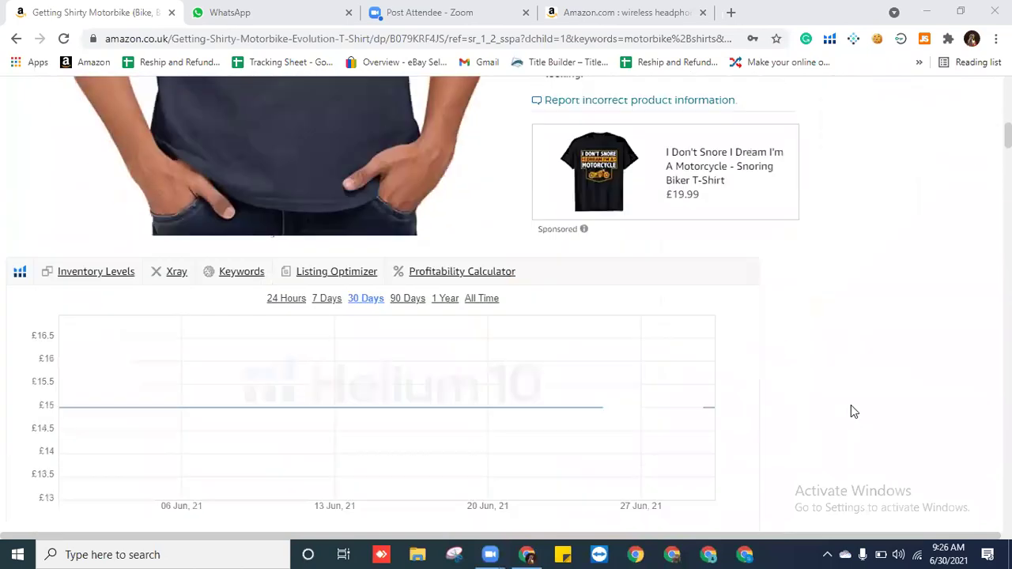
pyautogui.scroll(4, 851, 407)
pyautogui.scroll(5, 736, 376)
pyautogui.scroll(3, 722, 373)
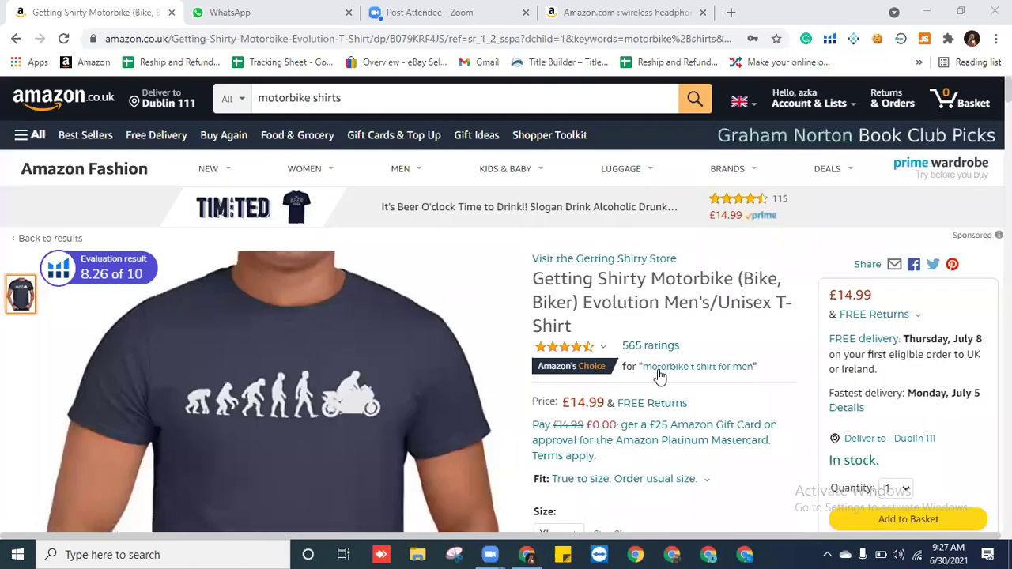
pyautogui.scroll(-3, 829, 453)
pyautogui.scroll(-12, 828, 453)
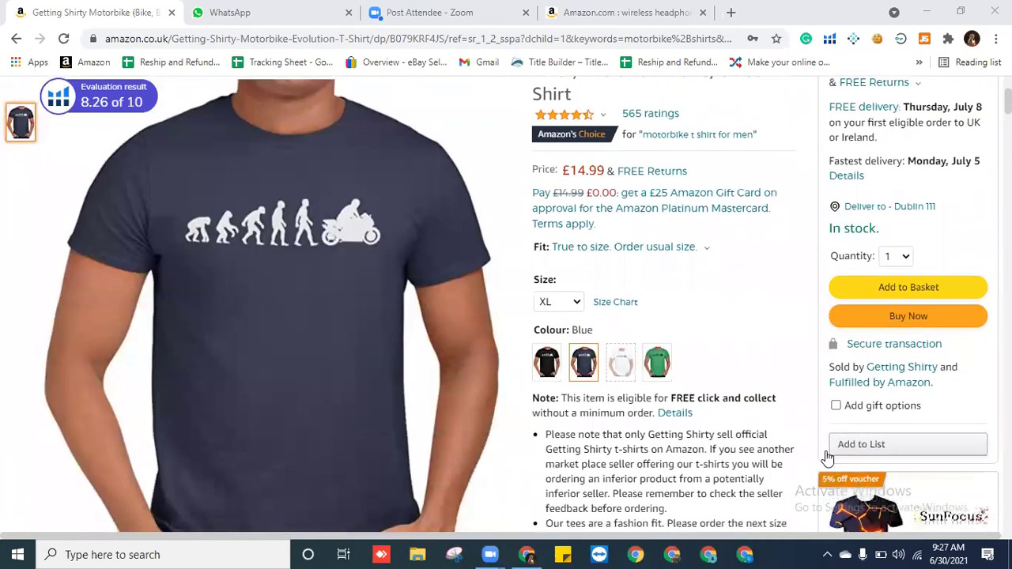
pyautogui.scroll(-3, 859, 475)
pyautogui.scroll(10, 860, 472)
pyautogui.scroll(5, 861, 469)
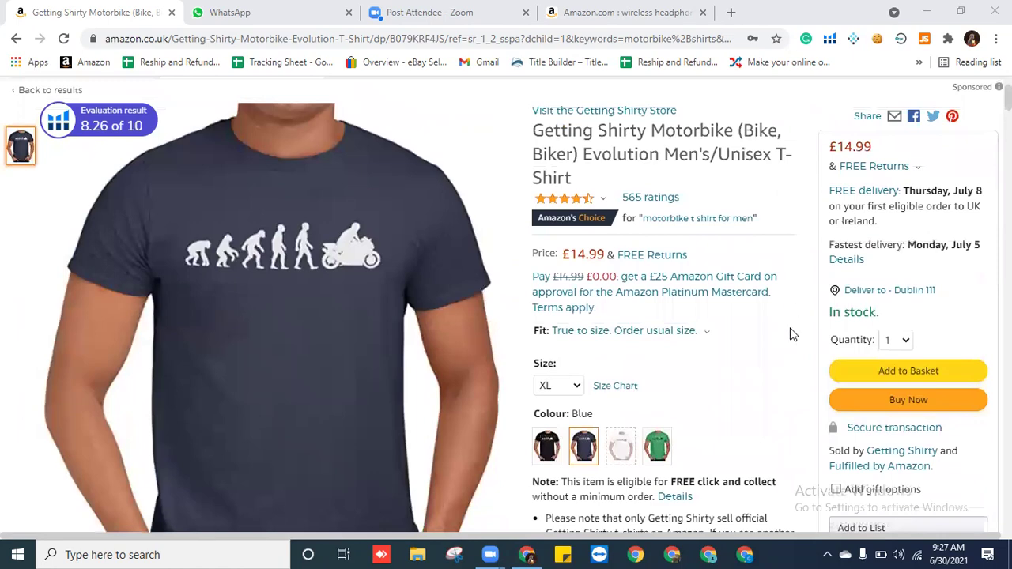
# Check the T-shirt listing's bullet points, stock status, seller and fulfilment details against its ratings and Amazon's Choice keyword
pyautogui.scroll(-4, 836, 478)
pyautogui.scroll(1, 836, 478)
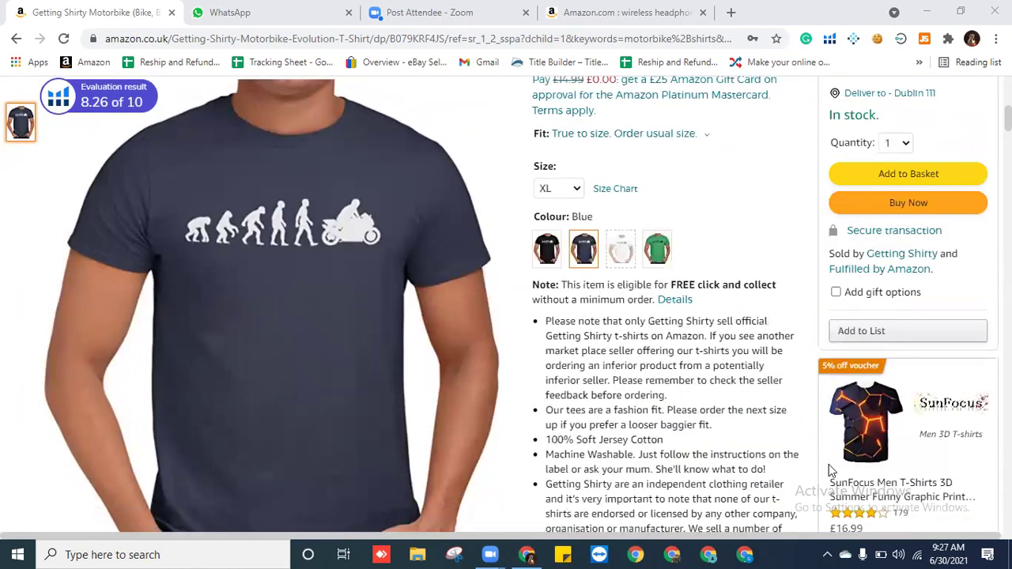
pyautogui.scroll(4, 829, 464)
pyautogui.scroll(-3, 778, 435)
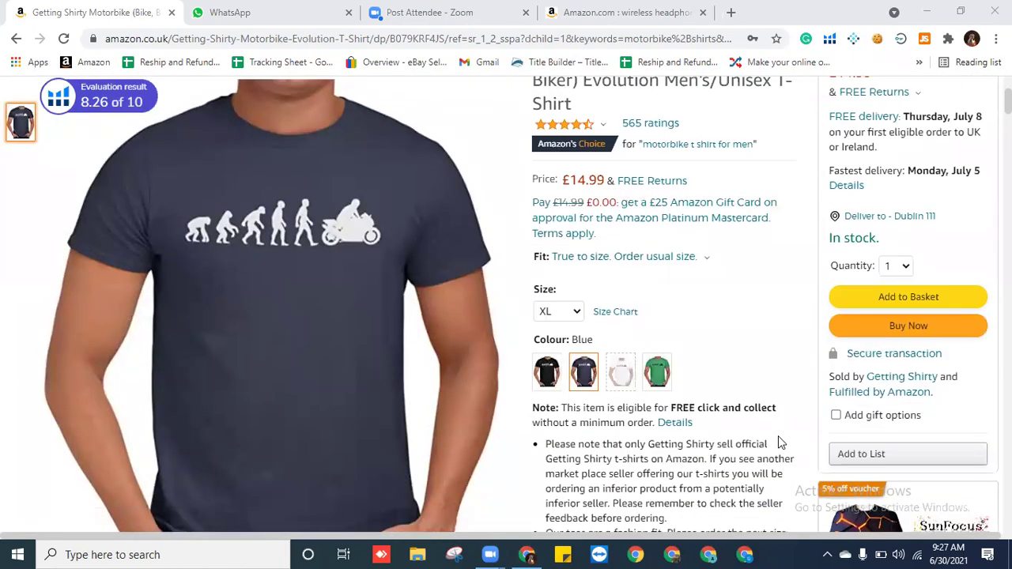
pyautogui.scroll(3, 789, 458)
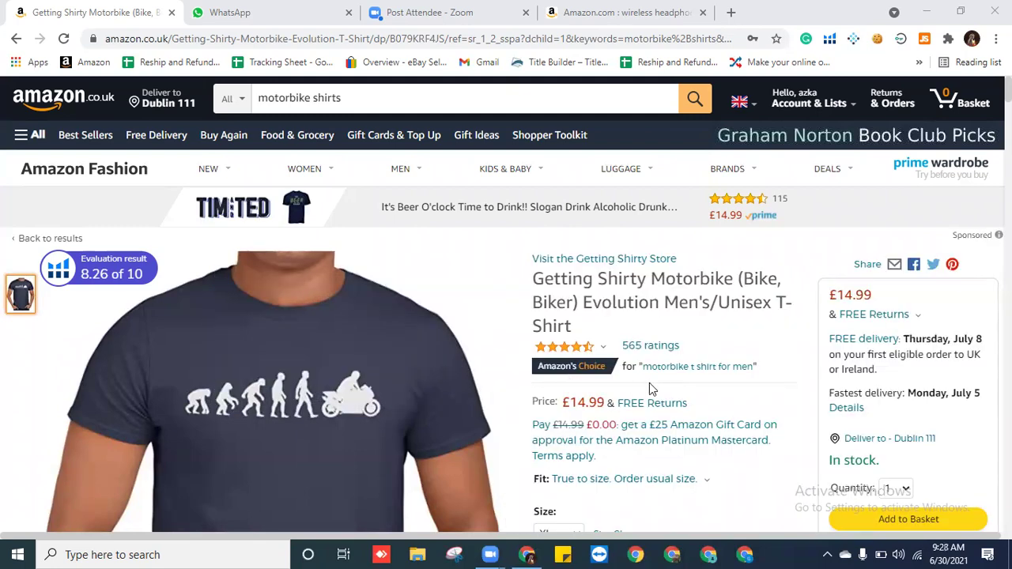
pyautogui.scroll(-4, 646, 383)
pyautogui.scroll(3, 741, 515)
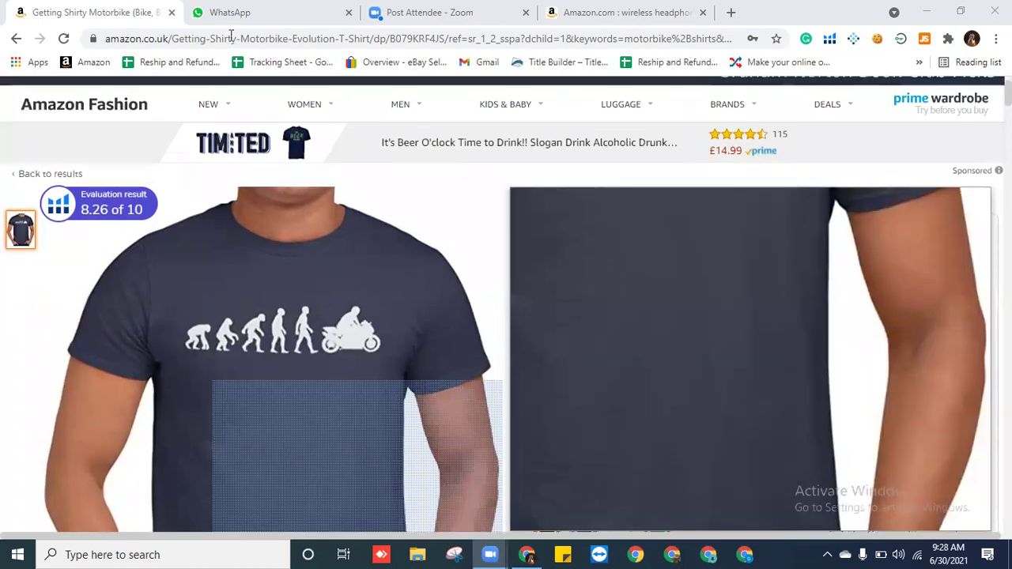
# Clear the search term "motorbike shirts" from the Amazon product search
pyautogui.scroll(1, 378, 97)
pyautogui.click(378, 98)
pyautogui.press('BackSpace')
pyautogui.press('BackSpace')
pyautogui.press('BackSpace')
pyautogui.press('BackSpace')
pyautogui.press('BackSpace')
pyautogui.press('BackSpace')
pyautogui.press('BackSpace')
pyautogui.press('BackSpace')
pyautogui.press('BackSpace')
pyautogui.press('BackSpace')
pyautogui.press('BackSpace')
pyautogui.press('BackSpace')
pyautogui.press('BackSpace')
pyautogui.press('BackSpace')
pyautogui.press('BackSpace')
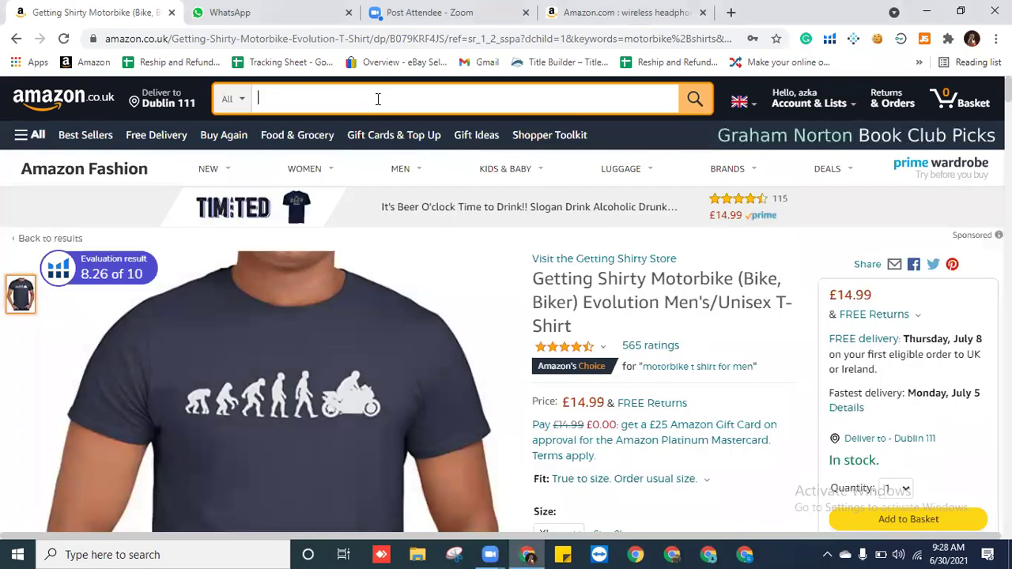
pyautogui.scroll(-4, 825, 304)
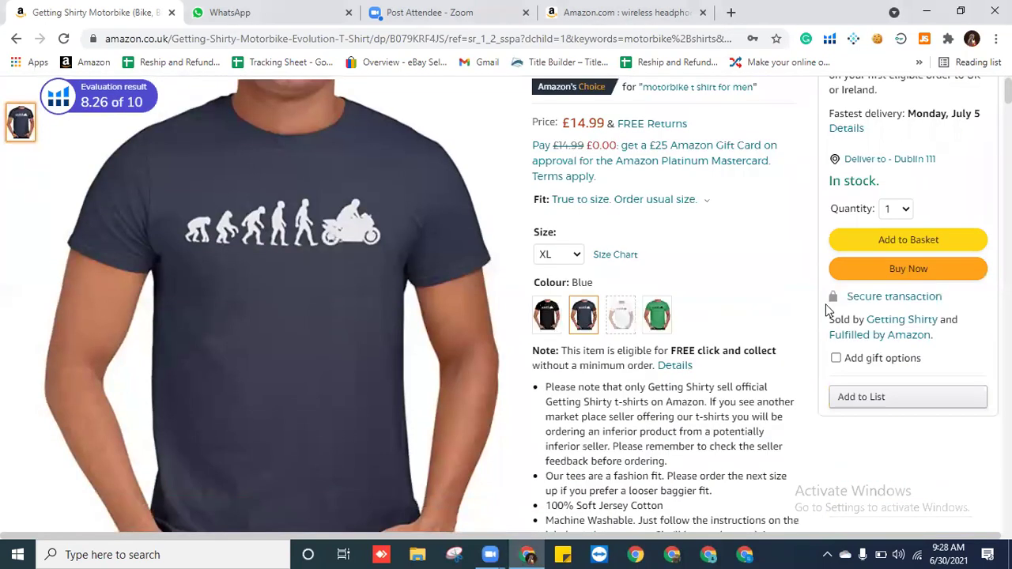
pyautogui.scroll(3, 489, 520)
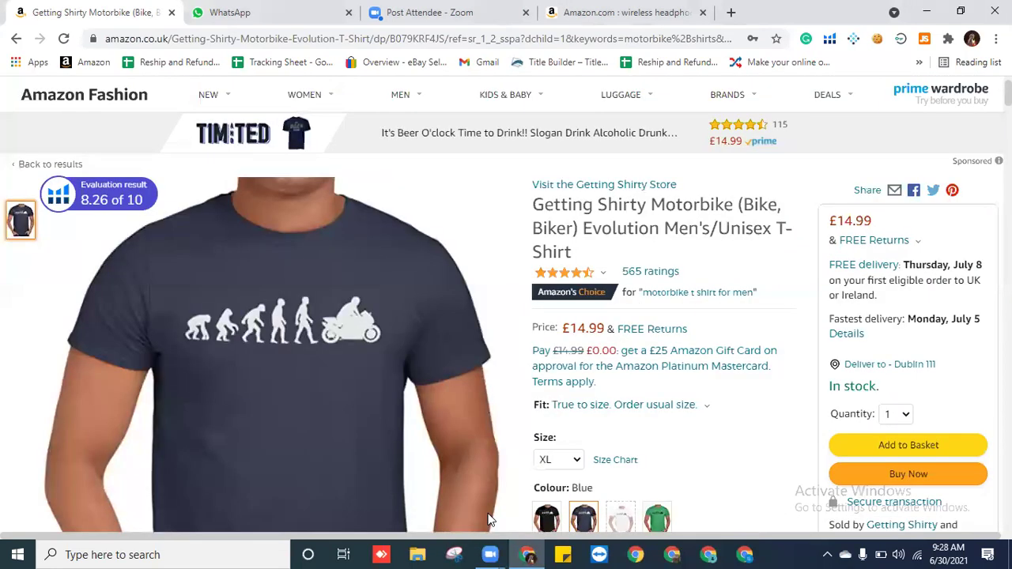